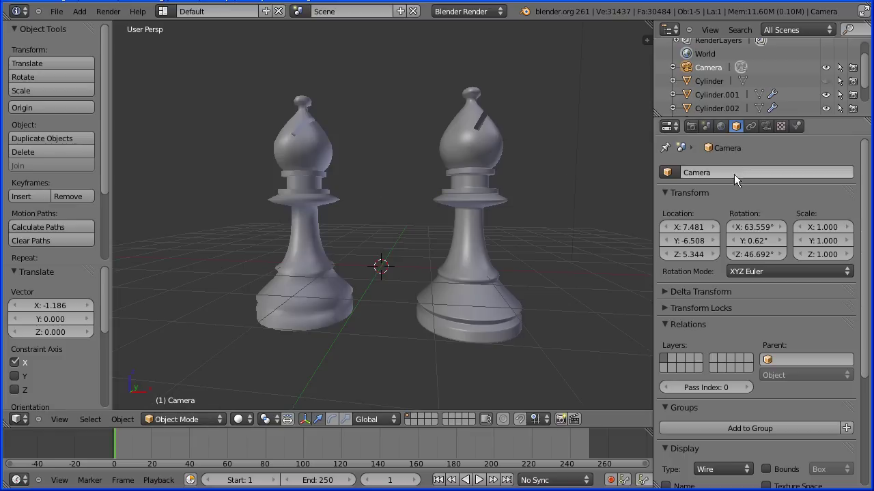
pyautogui.click(826, 81)
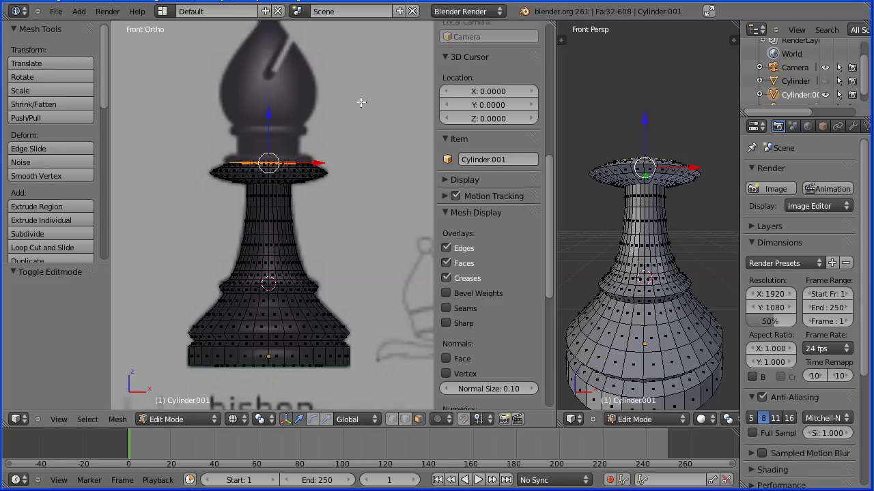
# Form the collar above the wide flange: extrude the top faces in place, scale them by about 1.095 and extrude up about 0.085
pyautogui.keyDown('shift'); pyautogui.moveTo(360, 99); pyautogui.dragTo(362, 206, button='middle'); pyautogui.keyUp('shift')
pyautogui.scroll(5, 363, 206)
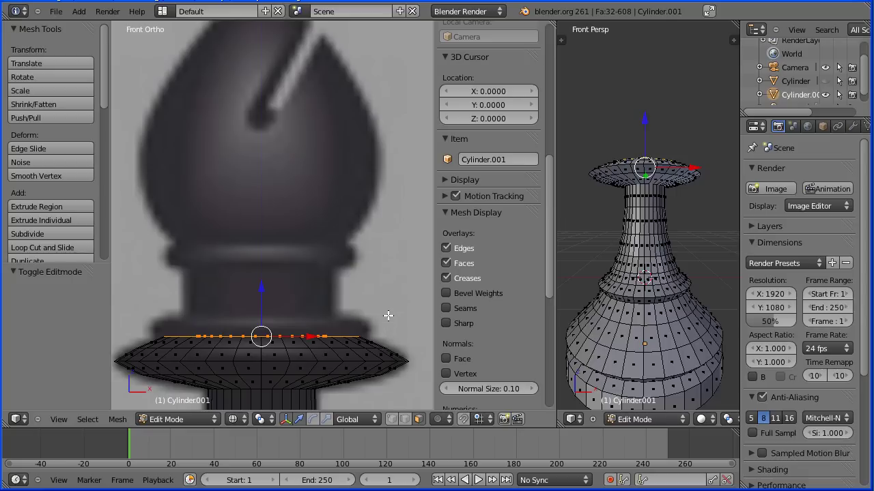
pyautogui.press('e')
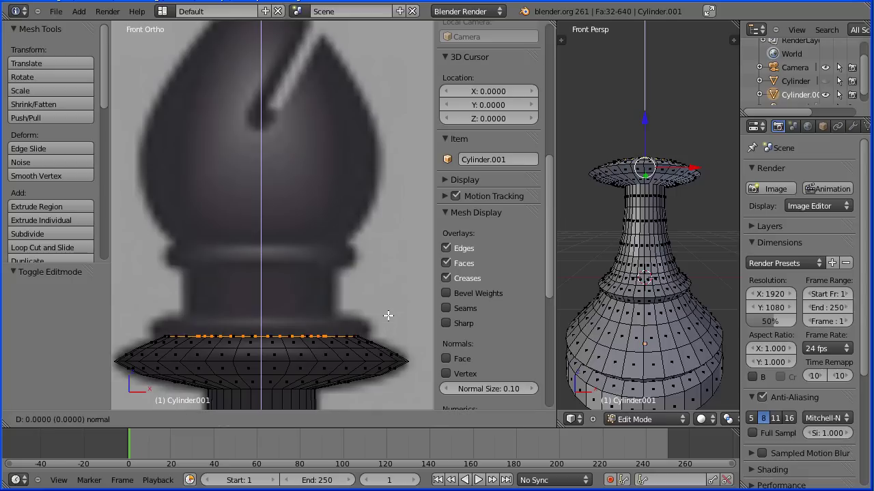
pyautogui.rightClick(388, 315)
pyautogui.press('s')
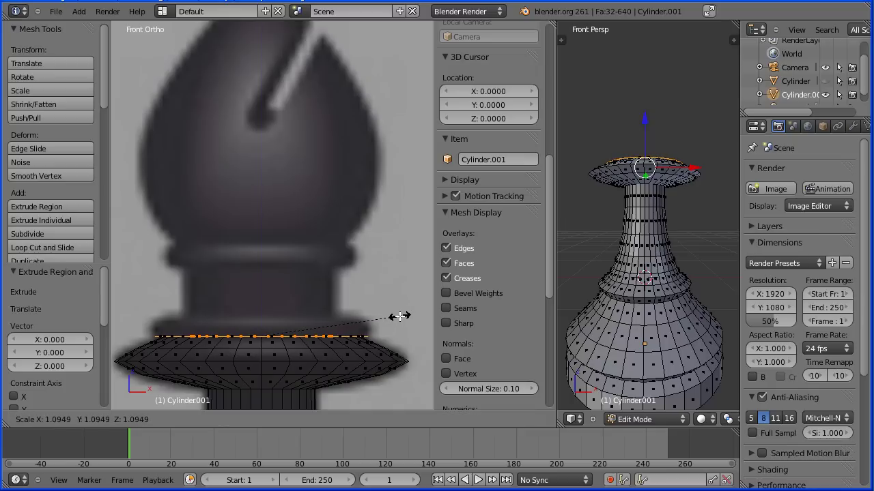
pyautogui.click(400, 316)
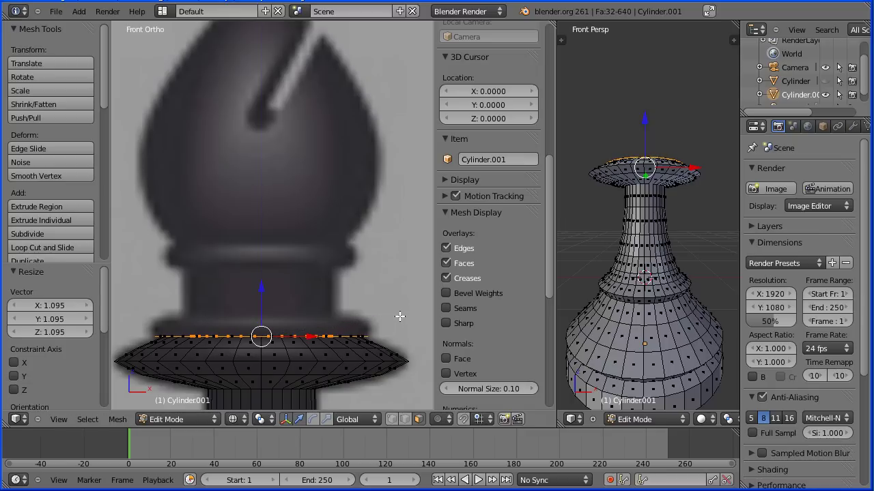
pyautogui.press('e')
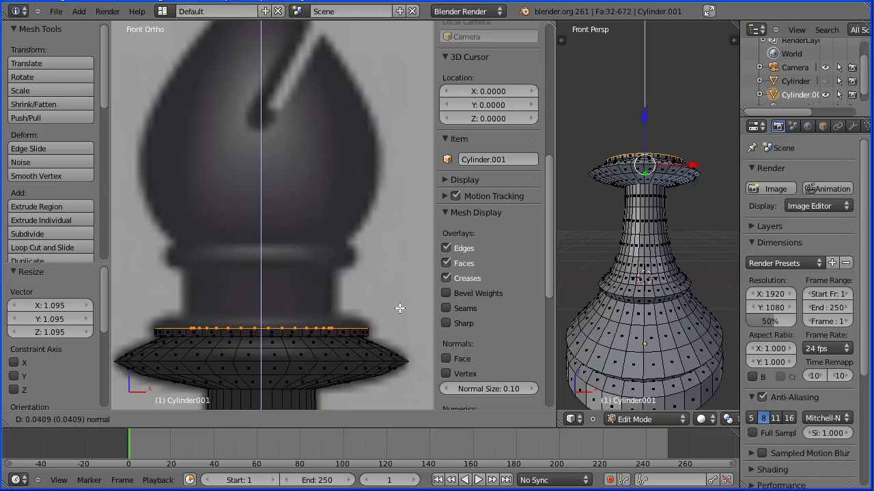
pyautogui.click(399, 299)
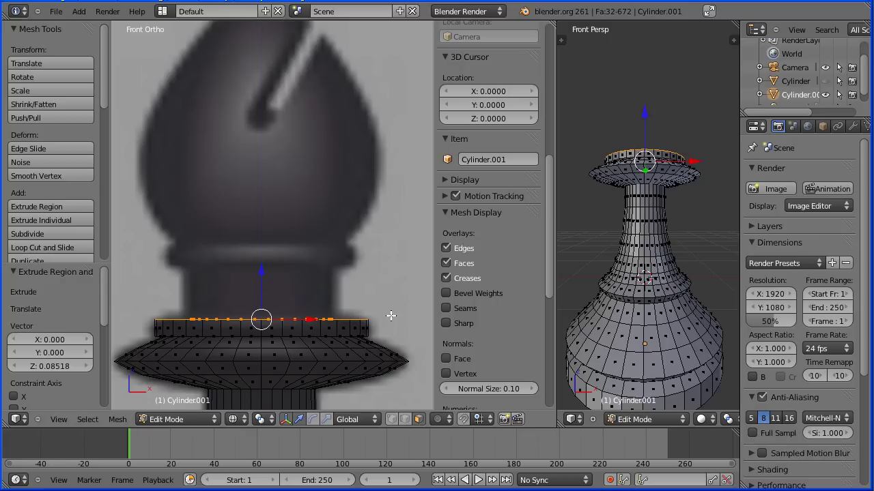
# Extrude the collar's top faces in place and scale them by about 0.70 towards the neck width in the reference image
pyautogui.press('e')
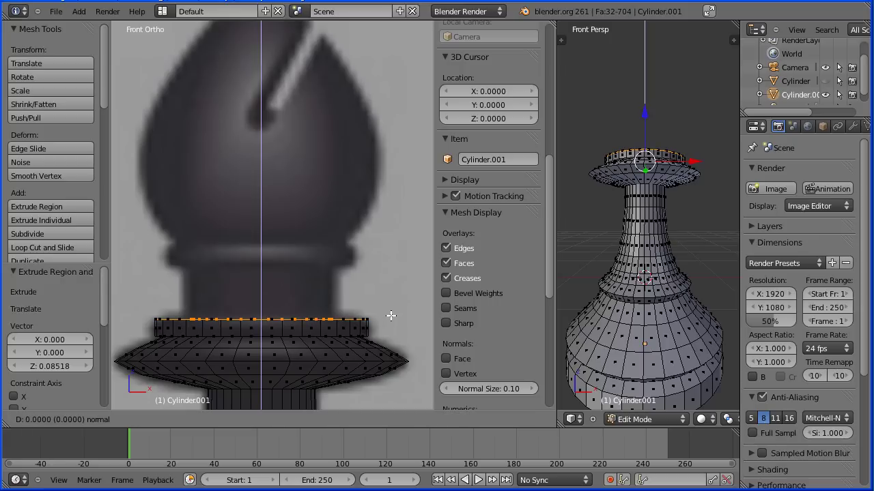
pyautogui.rightClick(390, 316)
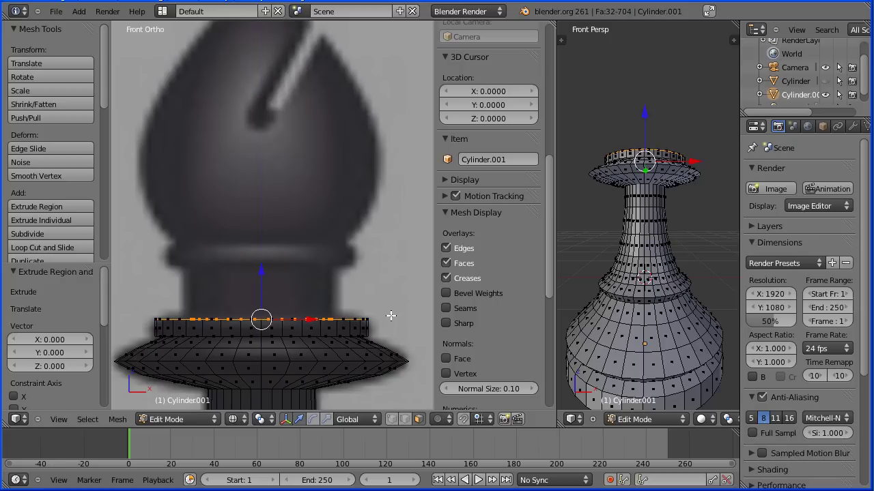
pyautogui.press('s')
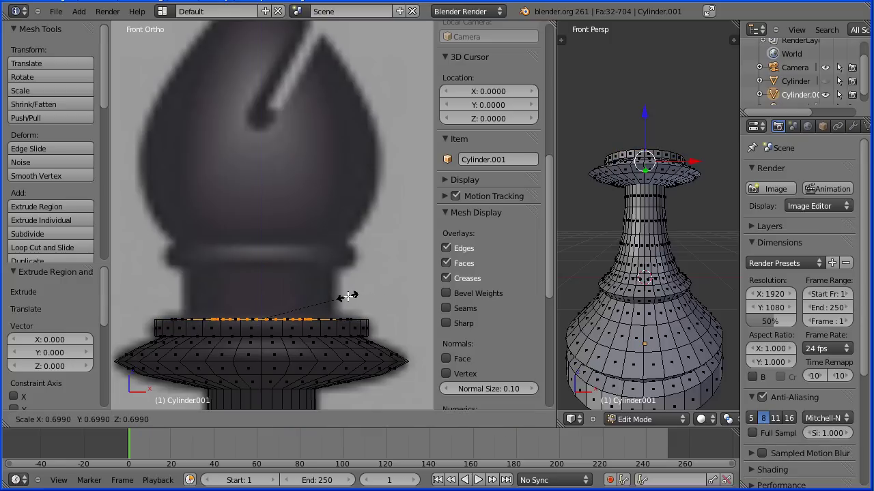
pyautogui.click(348, 296)
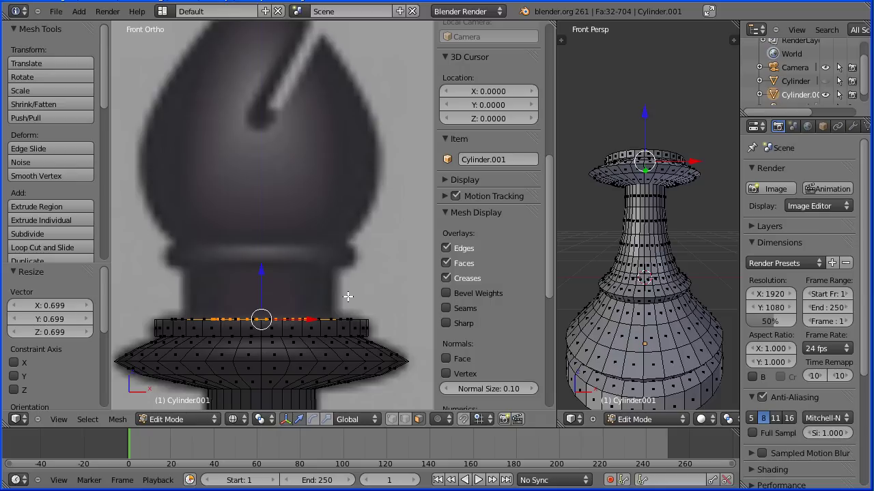
pyautogui.press('e')
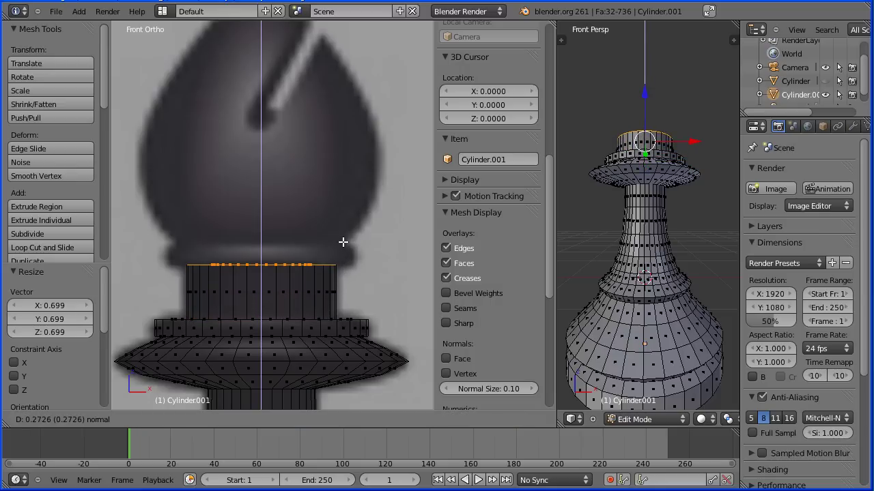
pyautogui.click(342, 242)
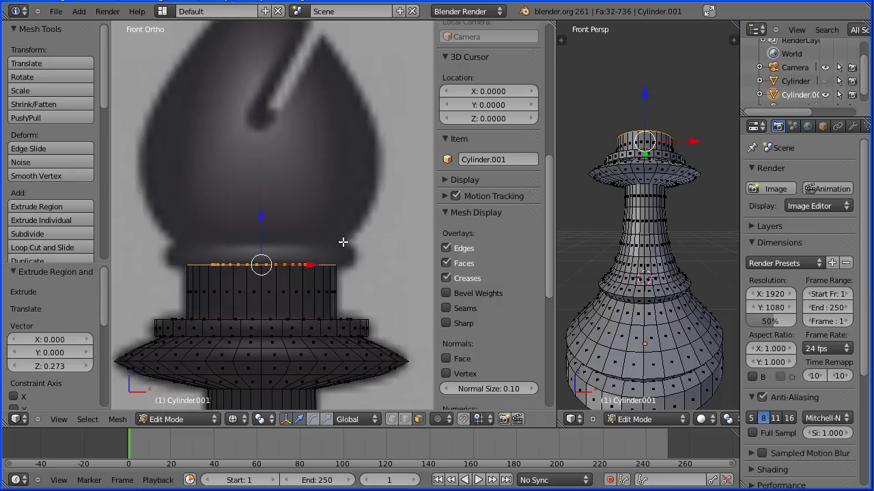
pyautogui.hotkey('ctrl', 'z')
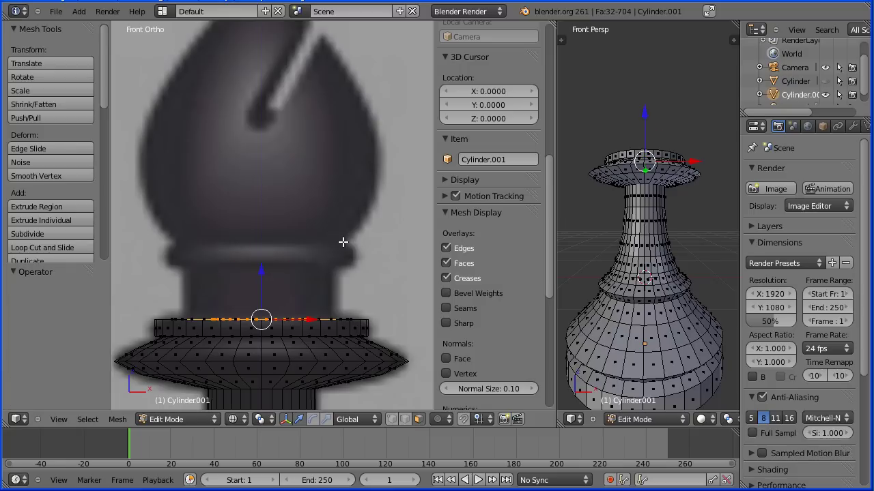
# Scale the inset top faces by about 0.965 and extrude them up about 0.276 to form the neck
pyautogui.press('s')
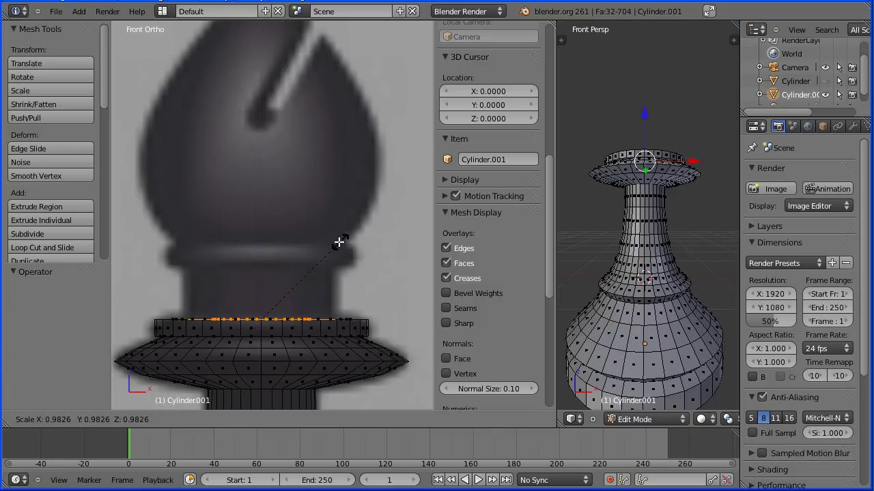
pyautogui.click(338, 243)
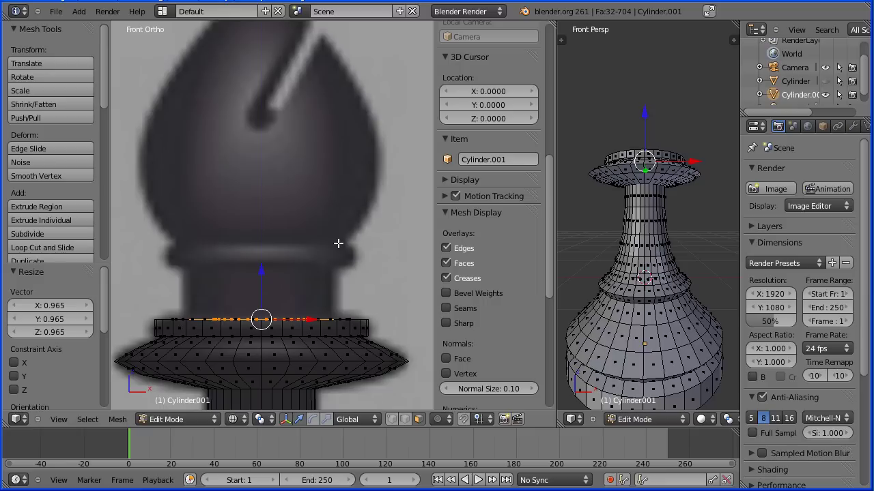
pyautogui.press('e')
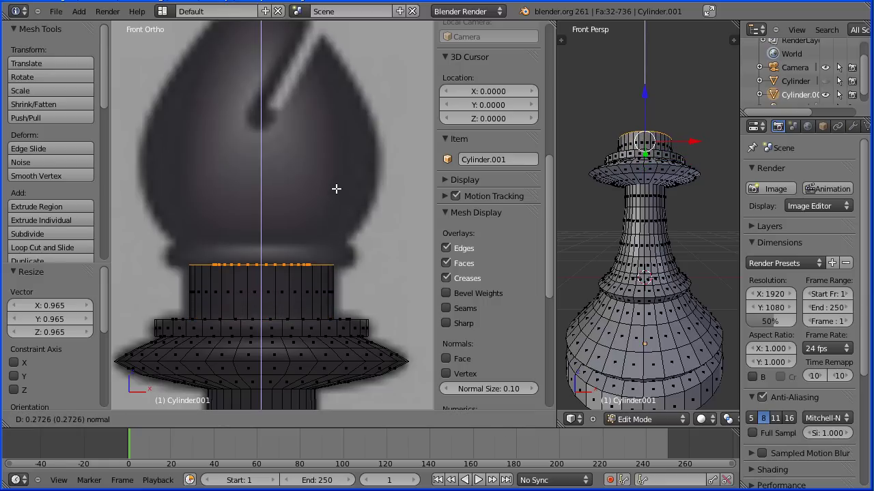
pyautogui.click(336, 187)
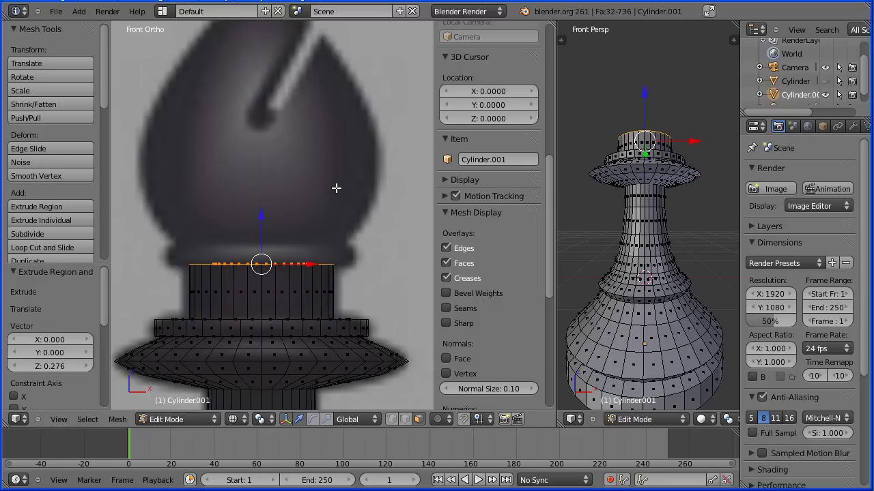
# Form the ring above the neck: extrude its top faces in place, scale them by about 1.33 and extrude up about 0.095
pyautogui.press('e')
pyautogui.rightClick(355, 261)
pyautogui.press('s')
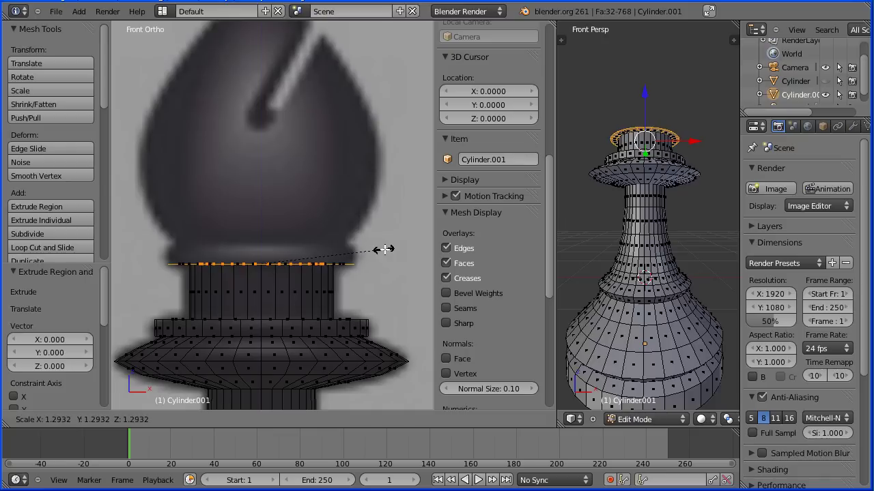
pyautogui.click(387, 249)
pyautogui.press('g')
pyautogui.press('z')
pyautogui.press('z')
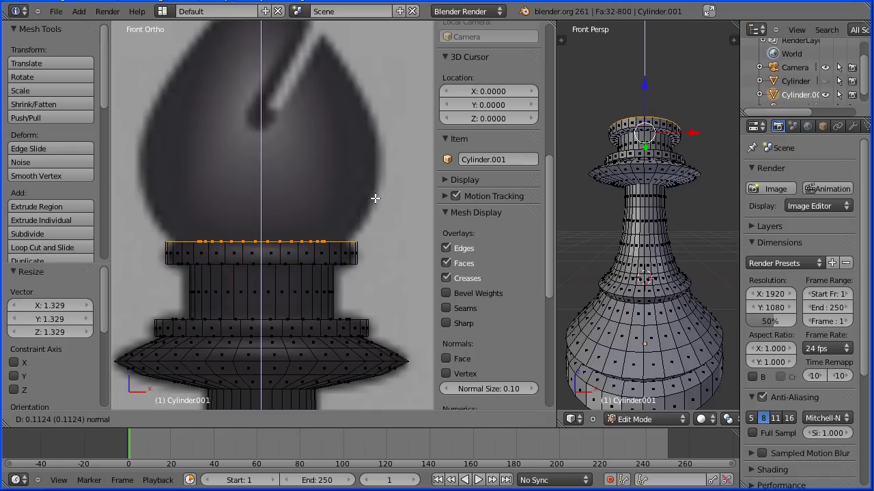
pyautogui.click(374, 201)
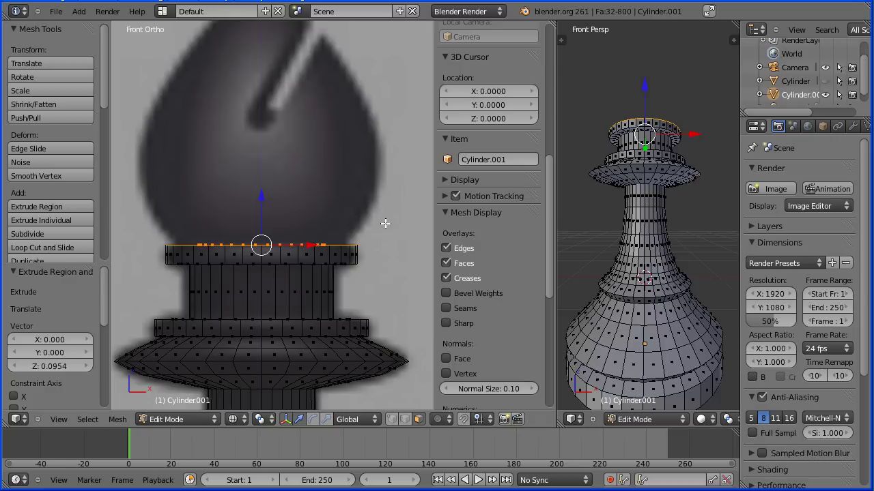
# Extrude the upper ring's top faces in place and scale them by about 0.724 for the start of the head
pyautogui.press('e')
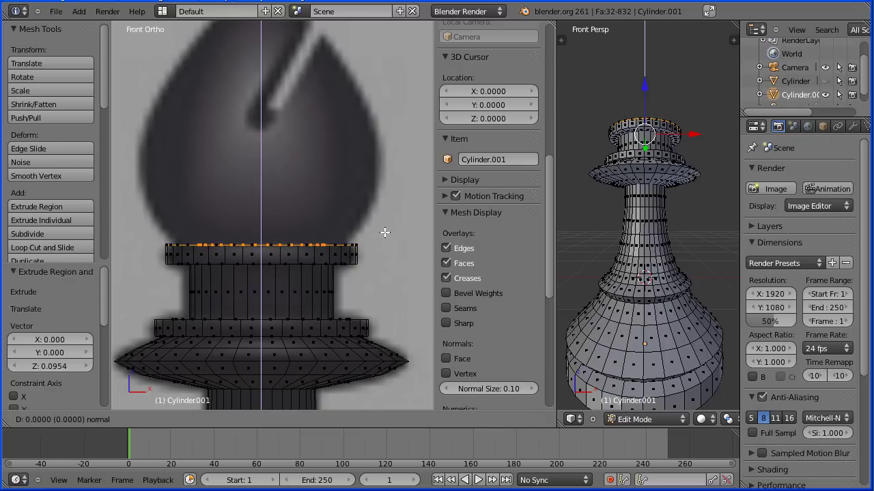
pyautogui.rightClick(385, 232)
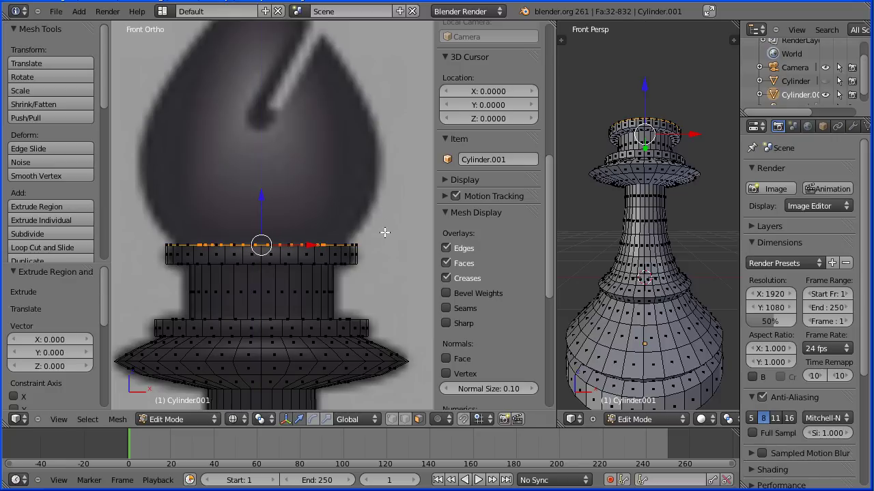
pyautogui.press('s')
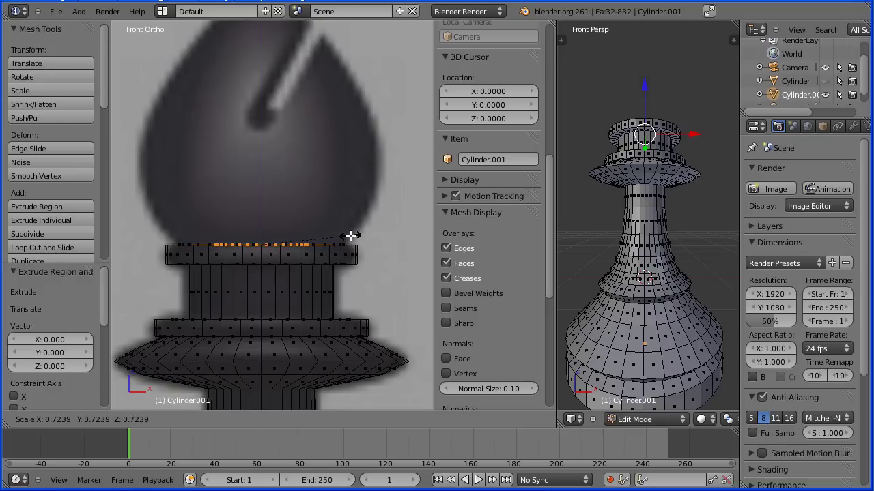
pyautogui.click(350, 235)
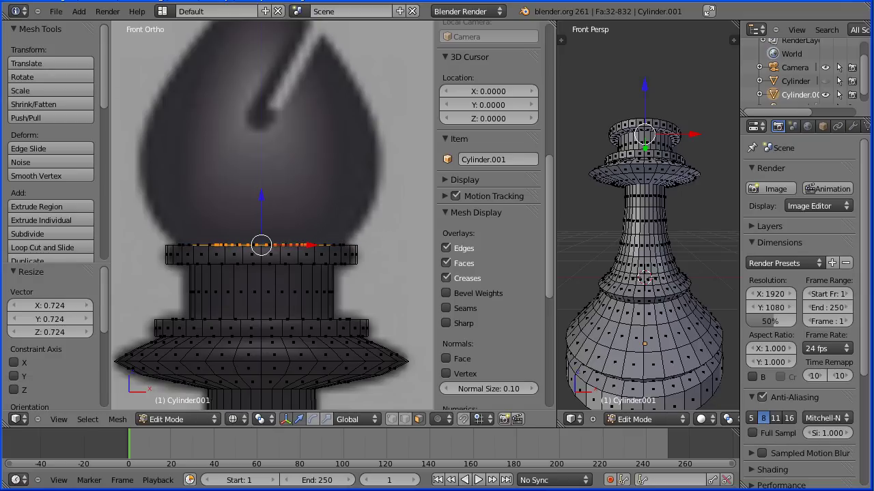
pyautogui.press('Tab')
pyautogui.press('Tab')
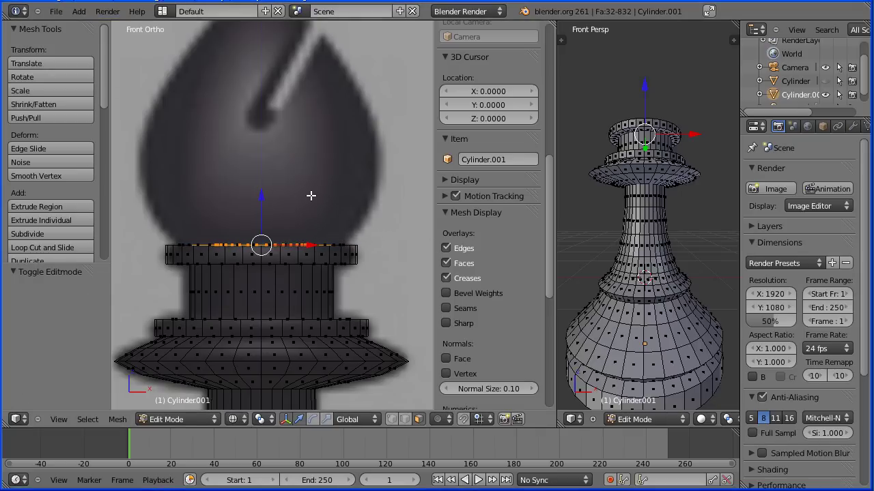
# Extrude the inset faces up about 0.099 and scale them by about 1.39 to match the base of the bishop's head
pyautogui.press('e')
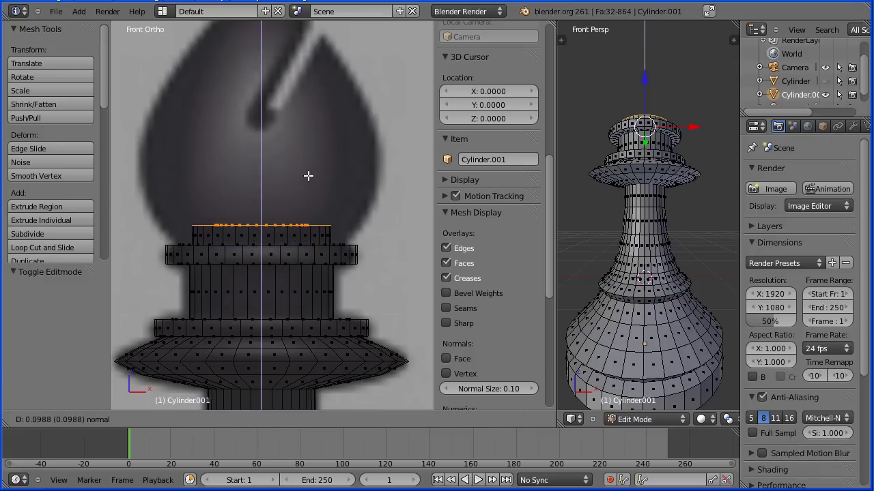
pyautogui.click(313, 183)
pyautogui.press('s')
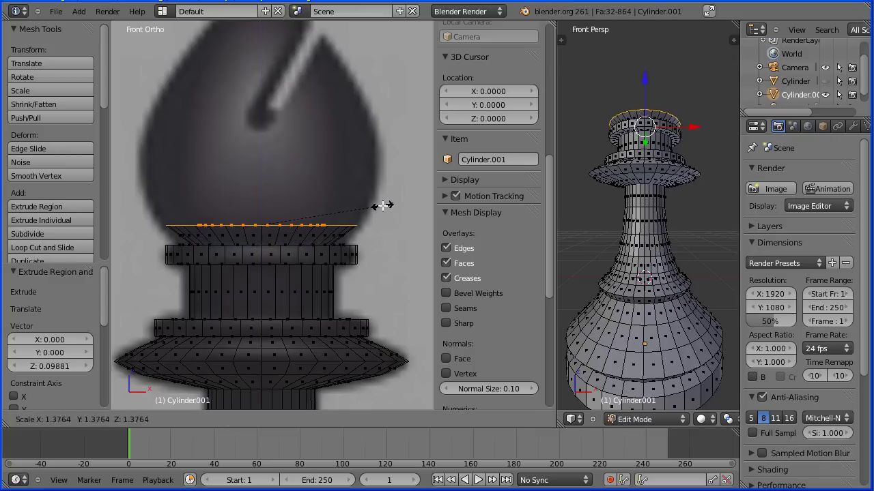
pyautogui.click(384, 204)
# Extrude the head's top faces up about 0.119 and scale them by about 1.16 to follow the bulging reference outline
pyautogui.press('e')
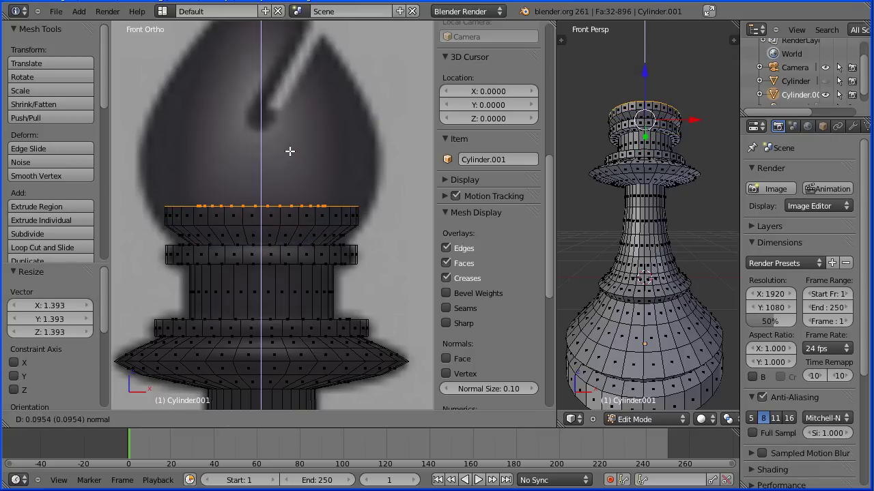
pyautogui.click(290, 148)
pyautogui.press('s')
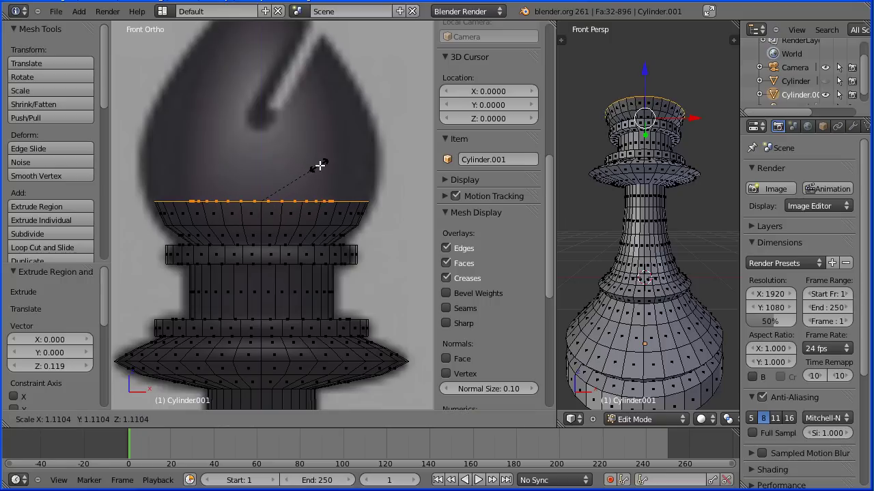
pyautogui.click(322, 165)
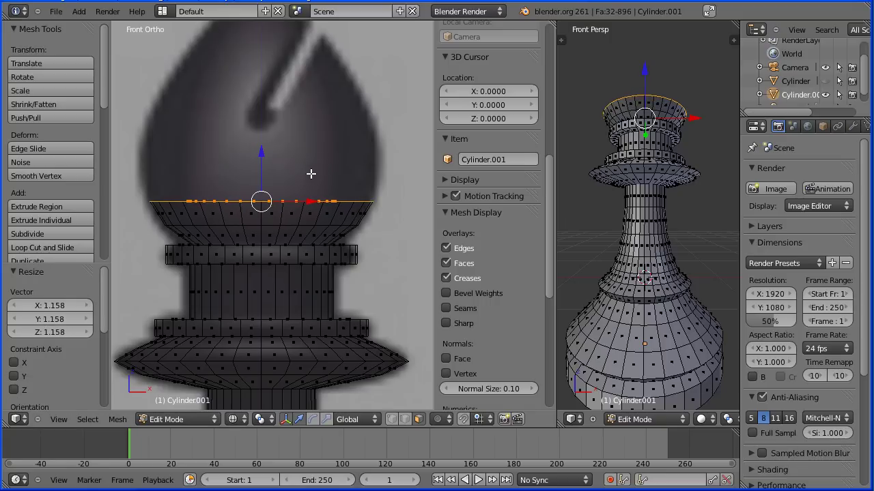
# Extrude the head's top faces up about 0.136 and scale them by about 1.03 to approach the widest part of the outline
pyautogui.press('e')
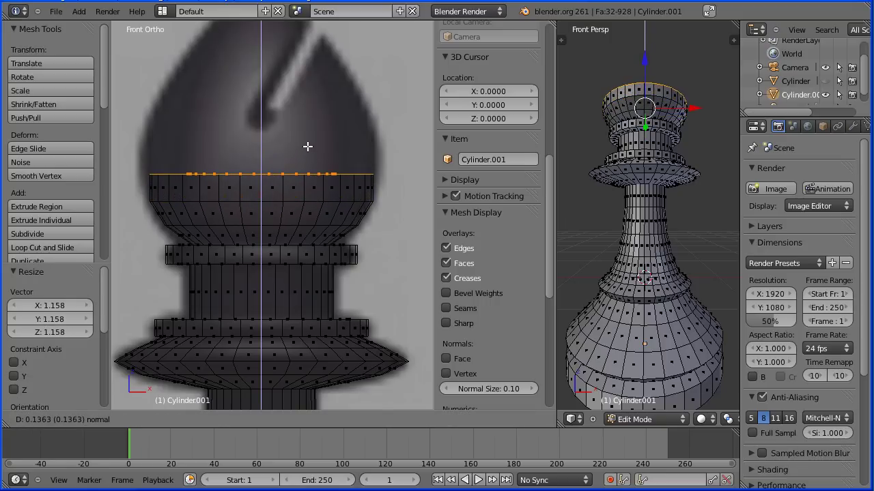
pyautogui.click(304, 150)
pyautogui.press('s')
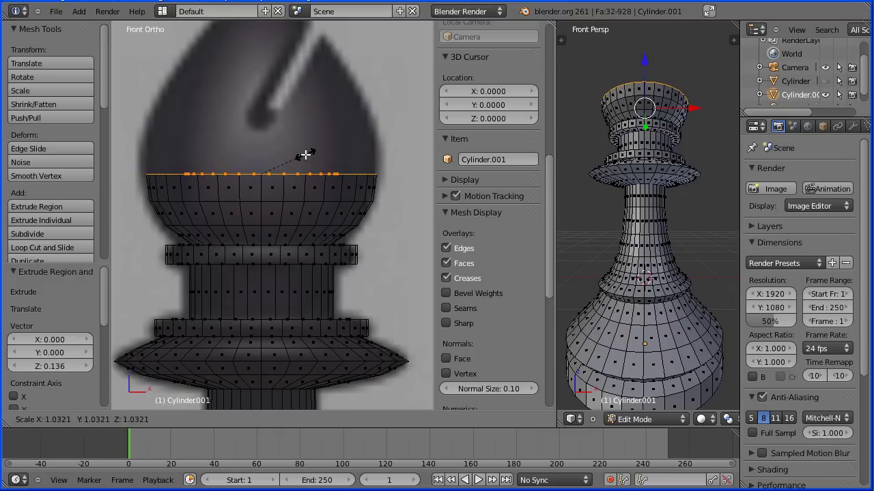
pyautogui.click(305, 155)
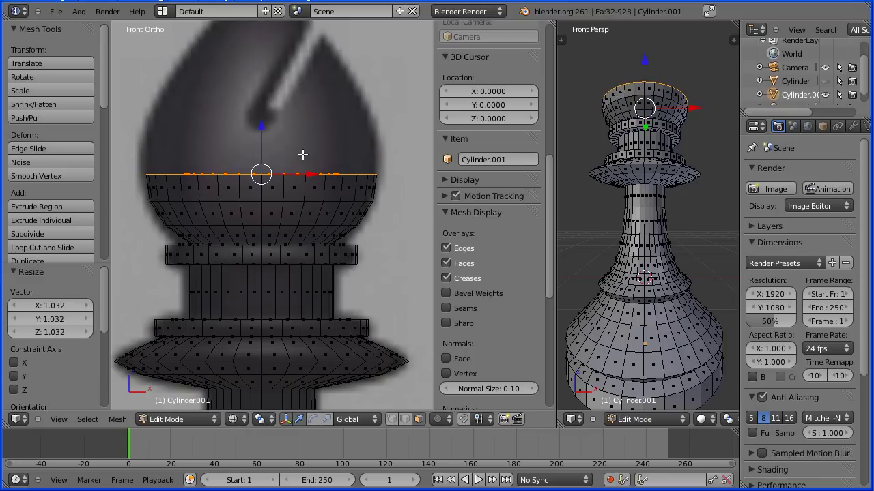
# Extrude the head's top faces up about 0.129, then another 0.123, and scale them by about 0.945 to follow the narrowing outline
pyautogui.press('e')
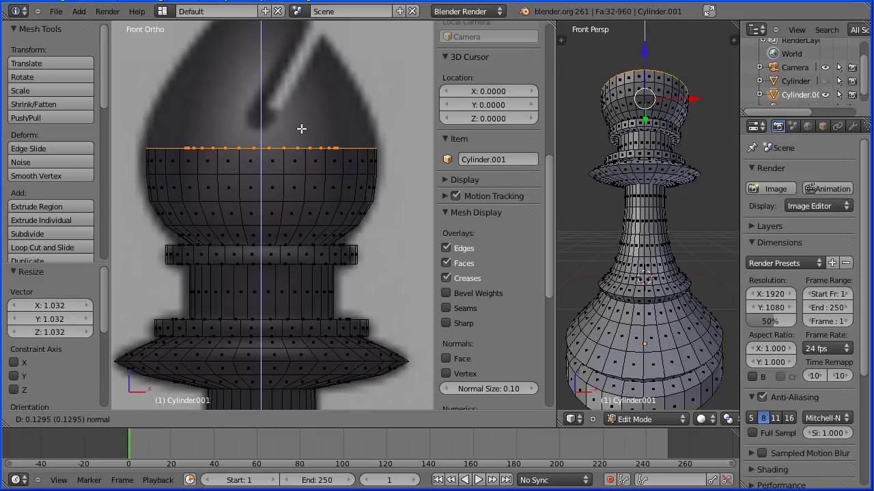
pyautogui.click(301, 128)
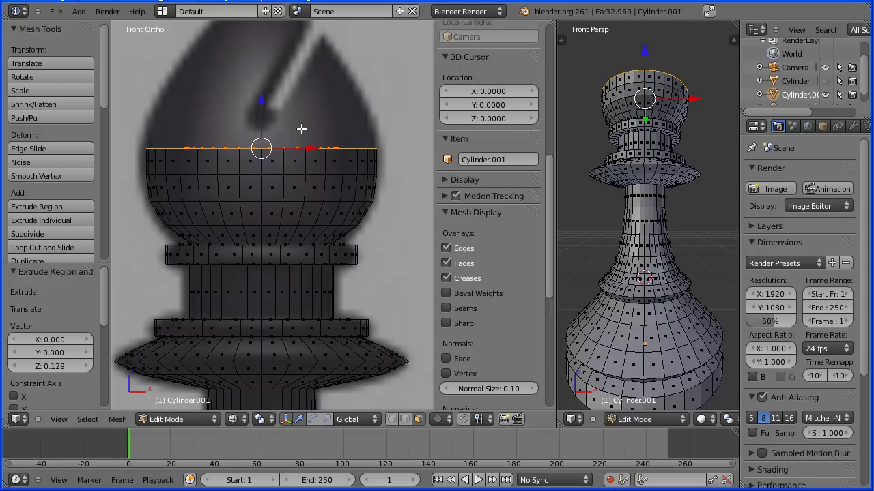
pyautogui.press('e')
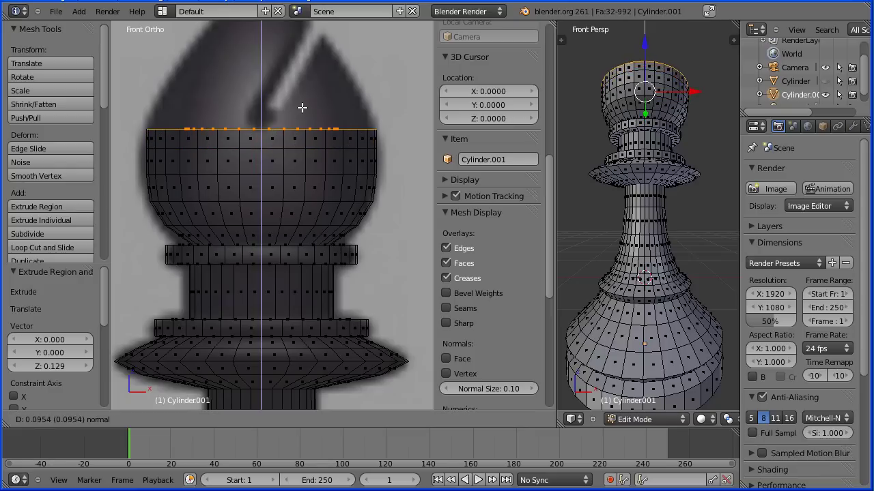
pyautogui.click(302, 105)
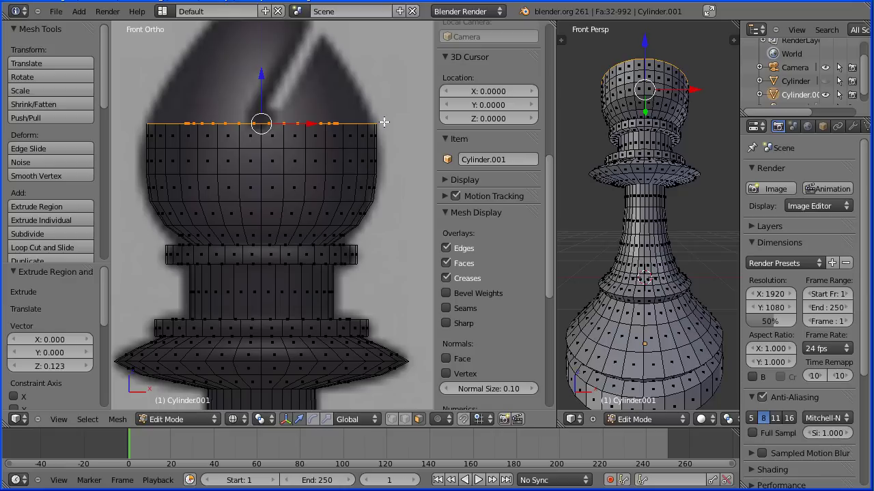
pyautogui.press('s')
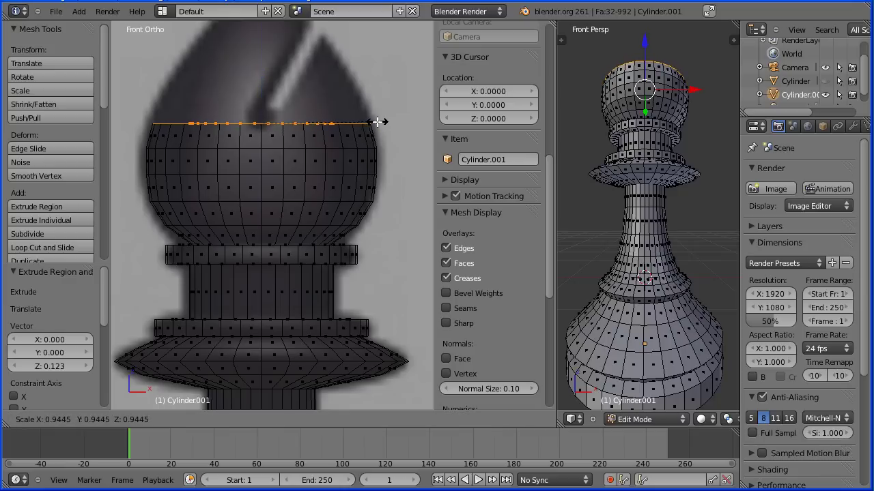
pyautogui.click(377, 122)
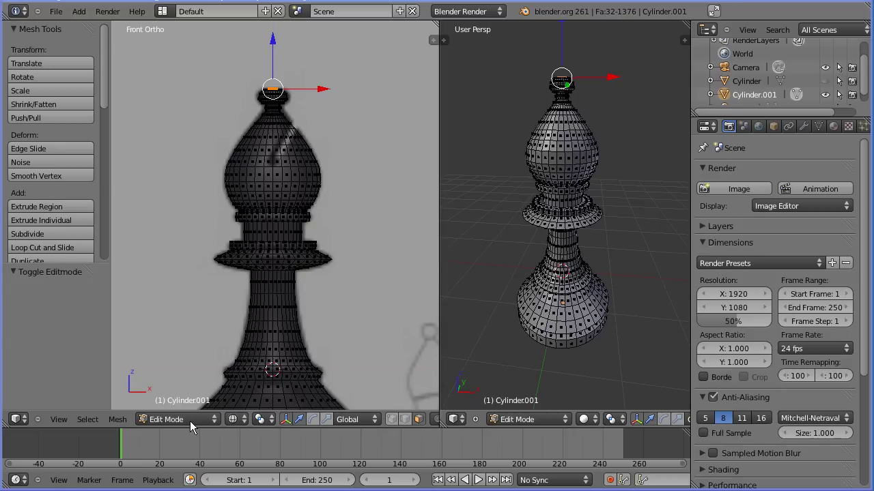
# Return to Object Mode and add a cube mesh at the origin as the cutter for the bishop's slot
pyautogui.click(193, 421)
pyautogui.click(195, 406)
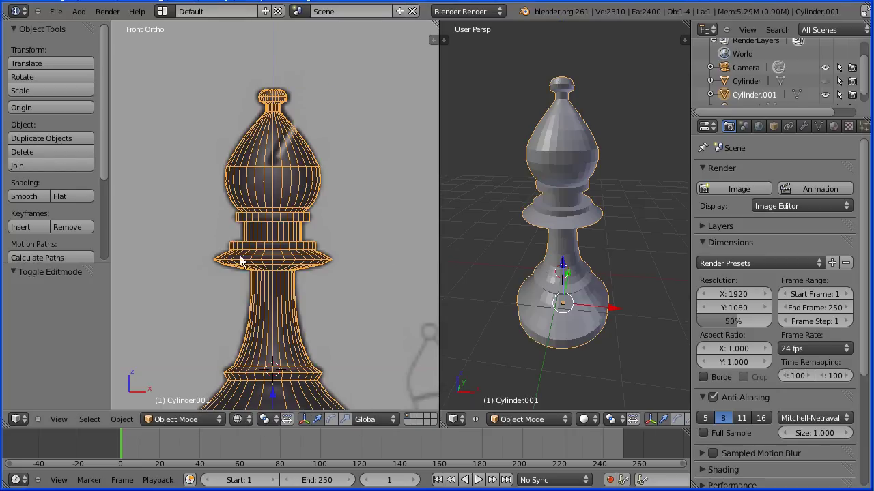
pyautogui.click(86, 16)
pyautogui.moveTo(90, 25)
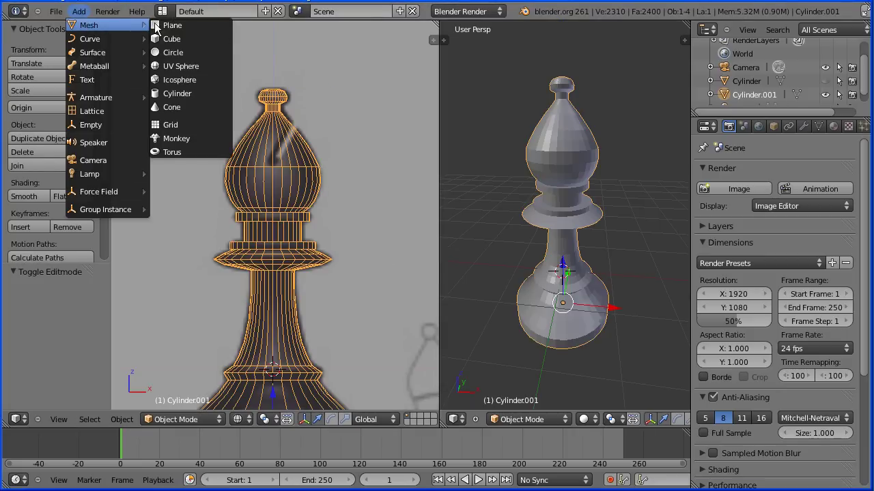
pyautogui.click(226, 43)
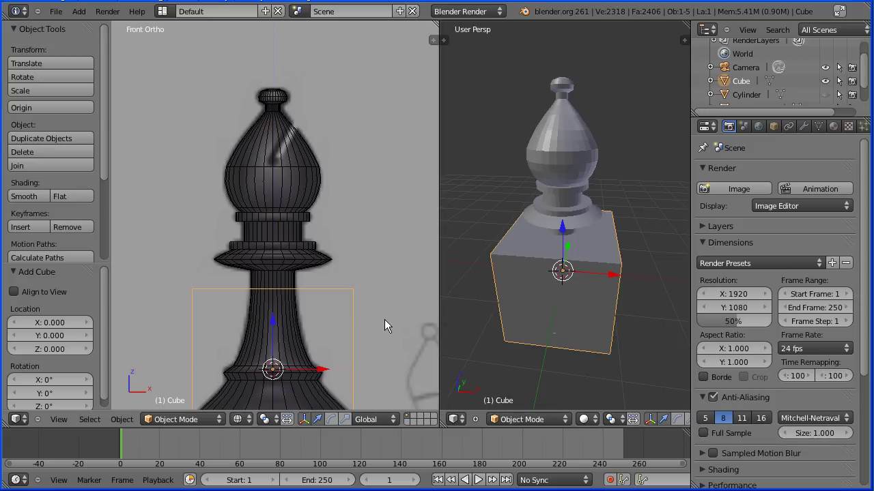
# Scale the cube along X to 0.06 to make a thin slab
pyautogui.press('s')
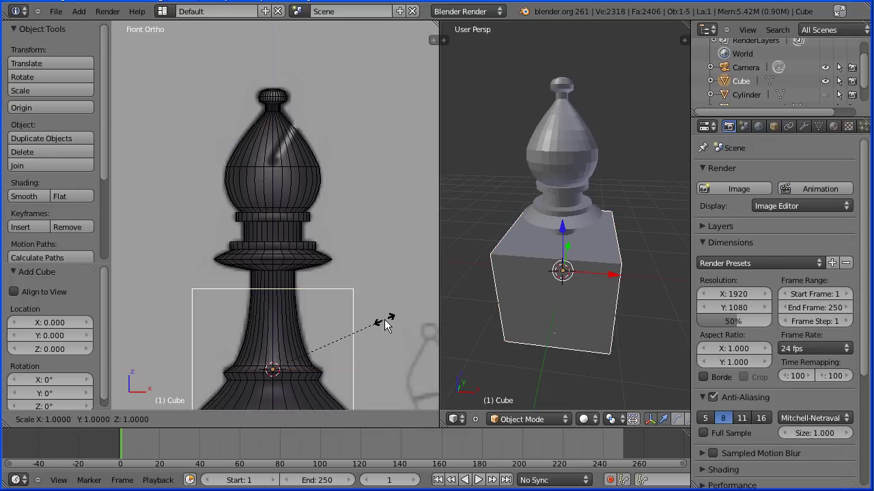
pyautogui.press('x')
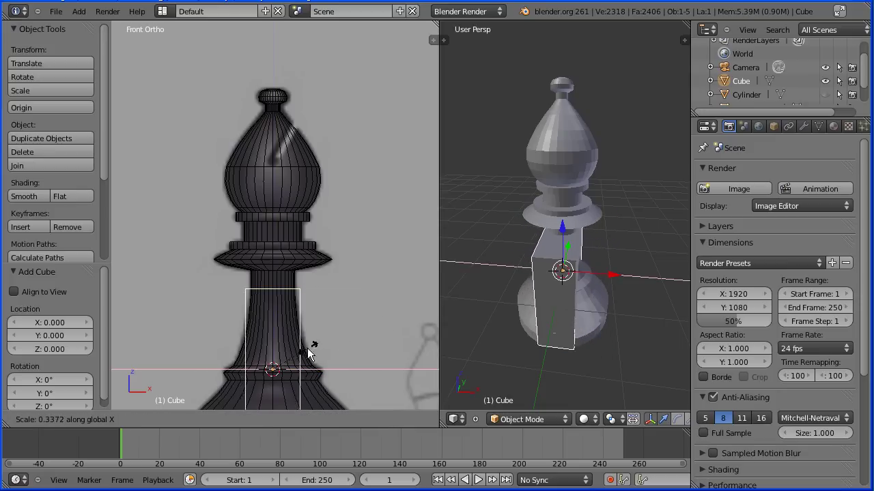
pyautogui.click(276, 369)
# Move the slab up about 3.324 along Z and about 0.5 along X, beside the top of the bishop's head
pyautogui.press('g')
pyautogui.press('z')
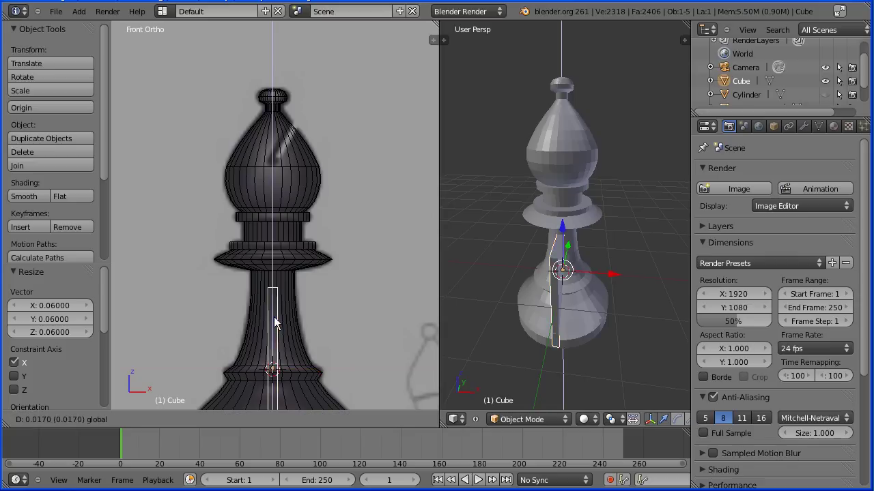
pyautogui.click(287, 54)
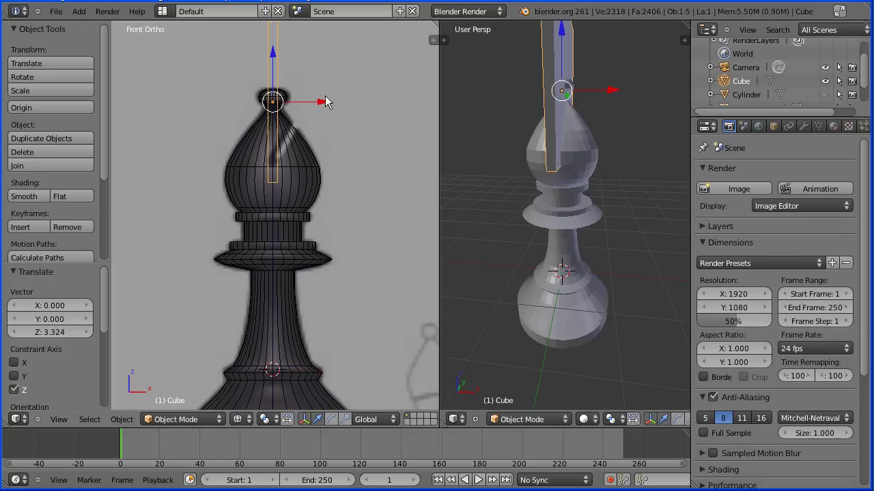
pyautogui.press('g')
pyautogui.press('x')
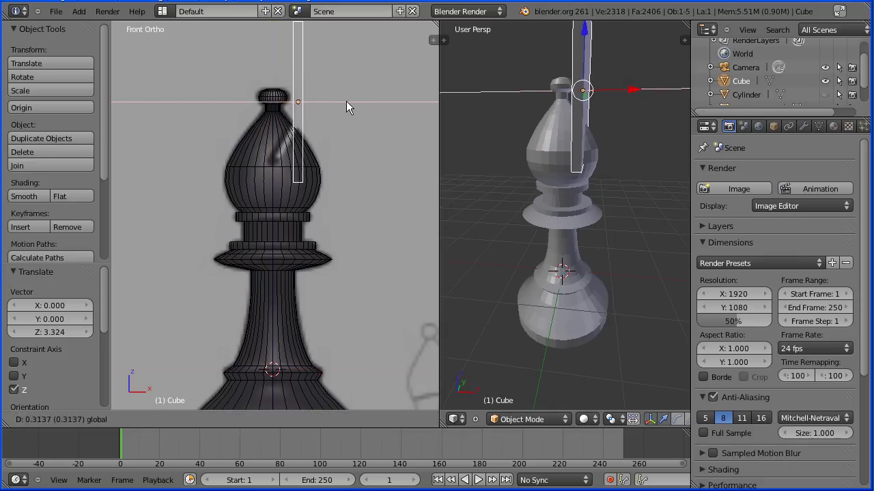
pyautogui.click(361, 104)
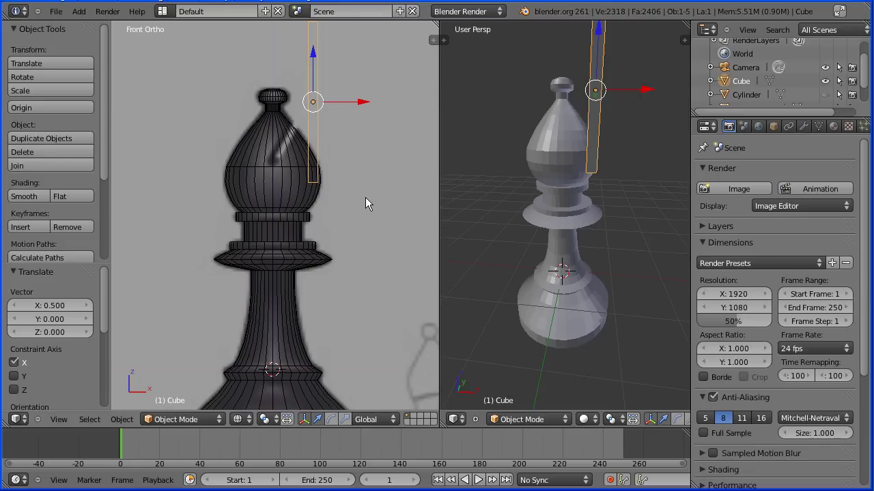
# Rotate the slab about 30° in the front view and shift it about 0.139 along Z and 0.020 along X over the reference slot
pyautogui.press('r')
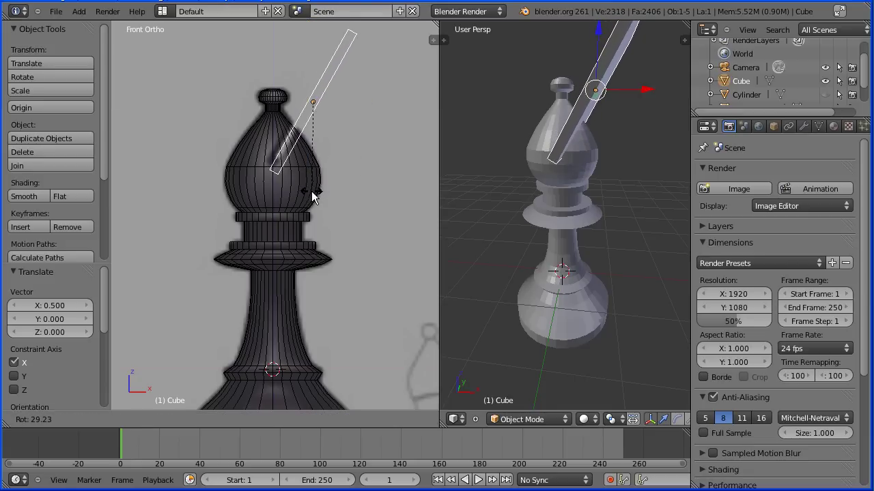
pyautogui.click(311, 196)
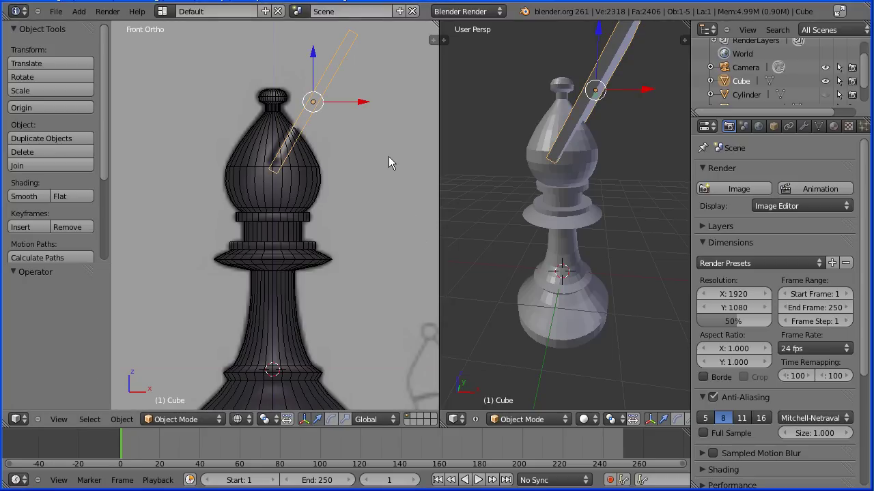
pyautogui.keyDown('shift'); pyautogui.moveTo(394, 132); pyautogui.dragTo(390, 194, button='middle'); pyautogui.keyUp('shift')
pyautogui.scroll(4, 386, 218)
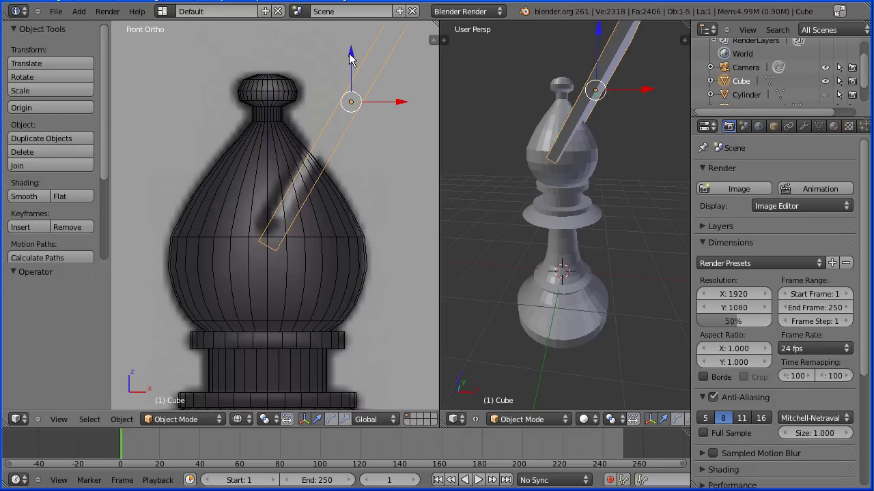
pyautogui.moveTo(353, 59); pyautogui.dragTo(356, 37)
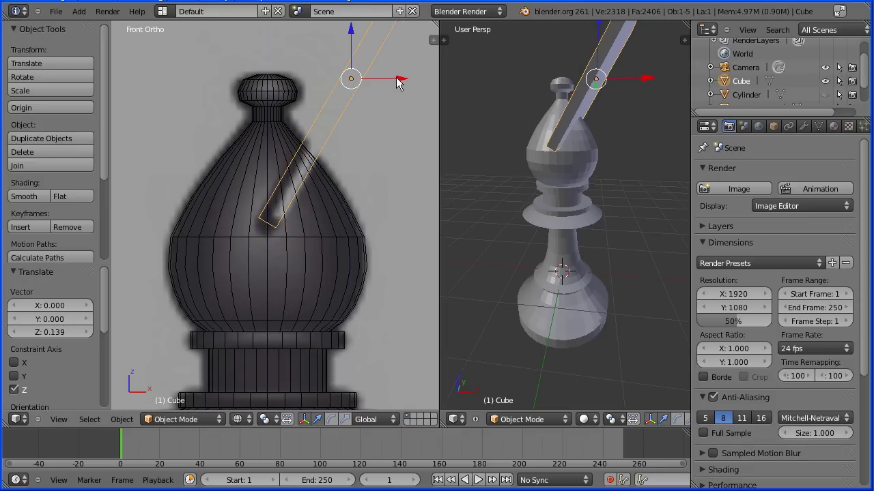
pyautogui.moveTo(402, 79); pyautogui.dragTo(403, 78)
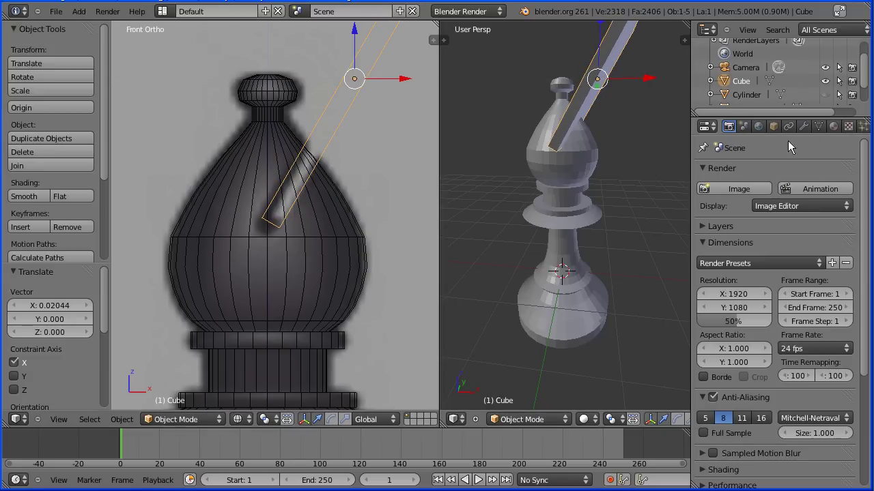
# Set the slab's X scale to 0.05 in its object transform properties so it fits the slot's width
pyautogui.click(774, 127)
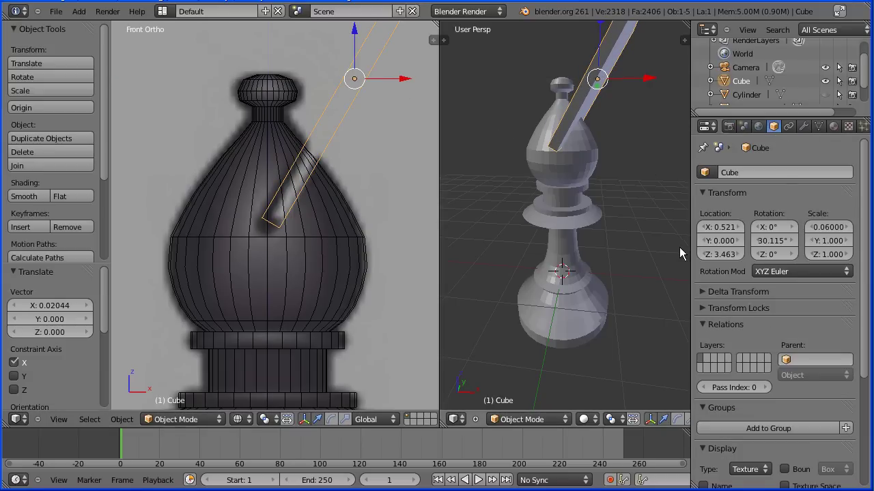
pyautogui.moveTo(690, 253); pyautogui.dragTo(672, 252)
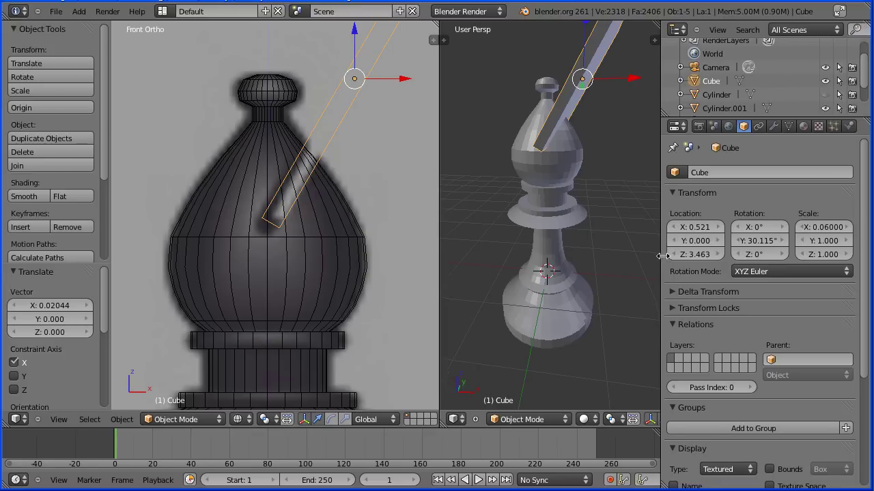
pyautogui.click(803, 229)
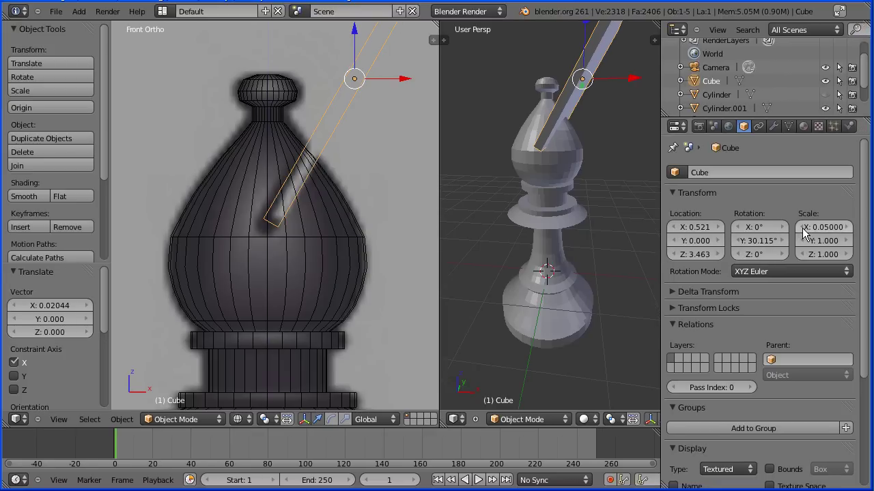
pyautogui.click(804, 230)
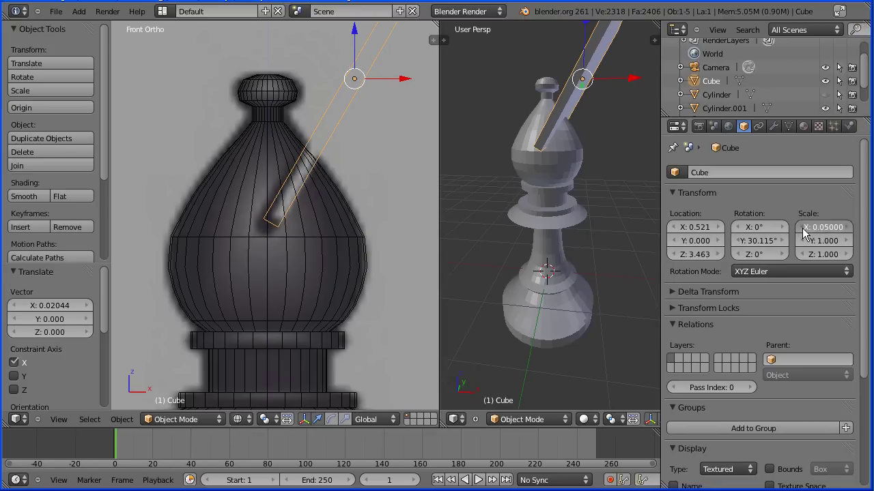
pyautogui.click(848, 229)
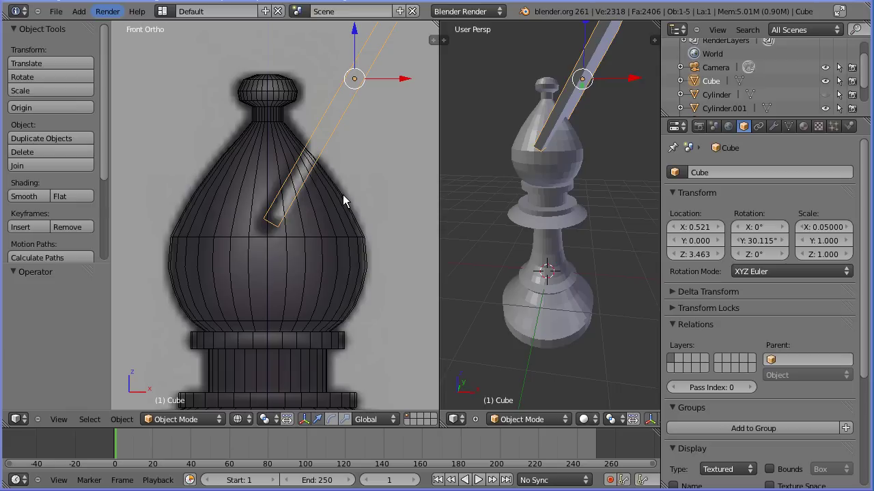
# Cut the slot in the bishop with a Boolean modifier set to Difference using the Cube object, and apply it
pyautogui.rightClick(306, 266)
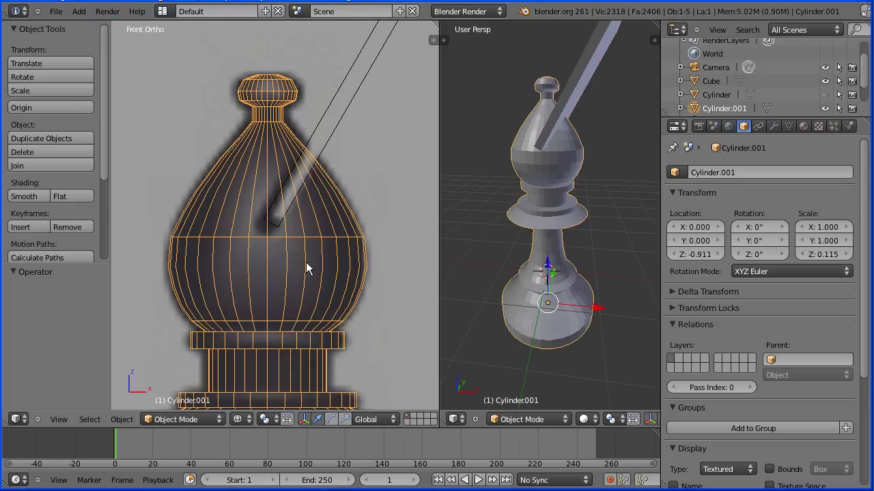
pyautogui.click(772, 127)
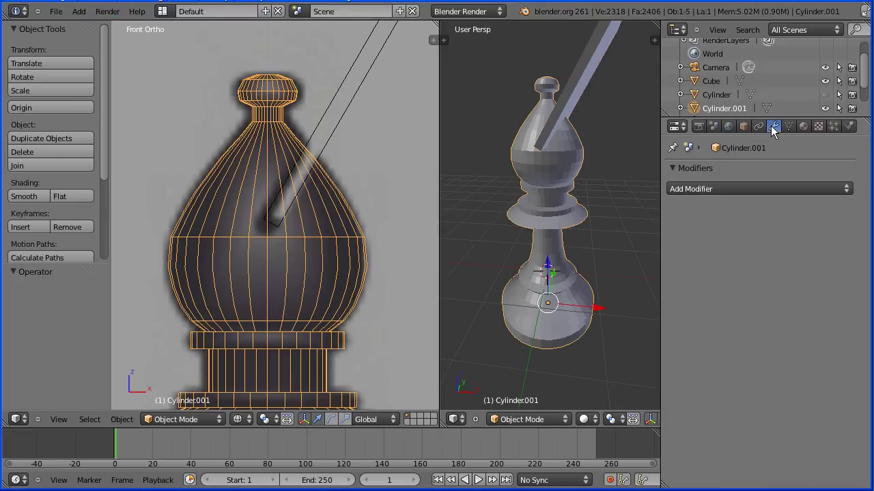
pyautogui.click(733, 188)
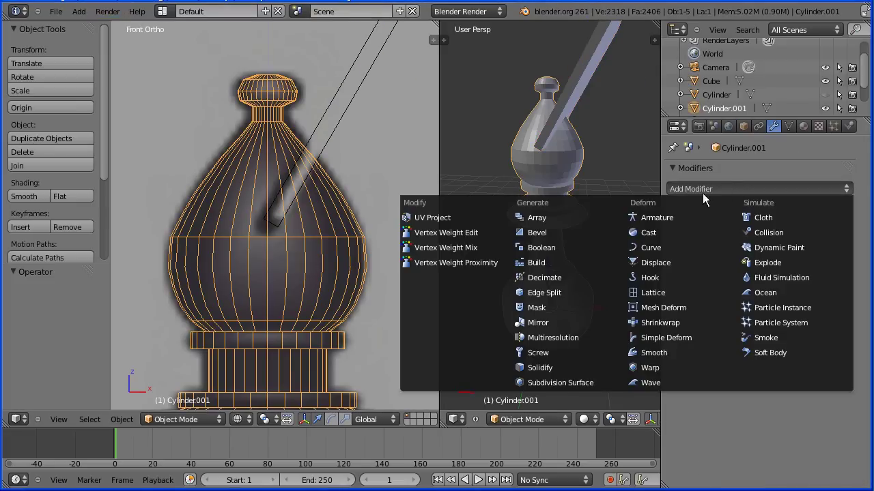
pyautogui.click(568, 246)
pyautogui.click(711, 267)
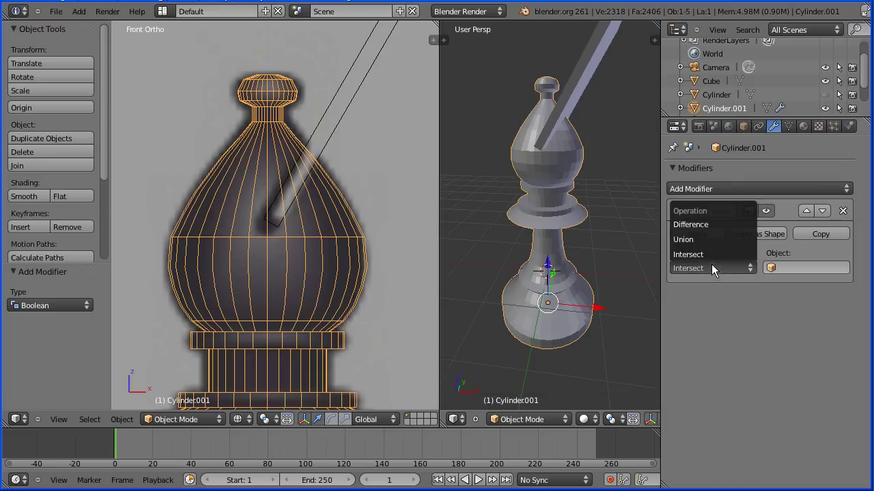
pyautogui.click(715, 224)
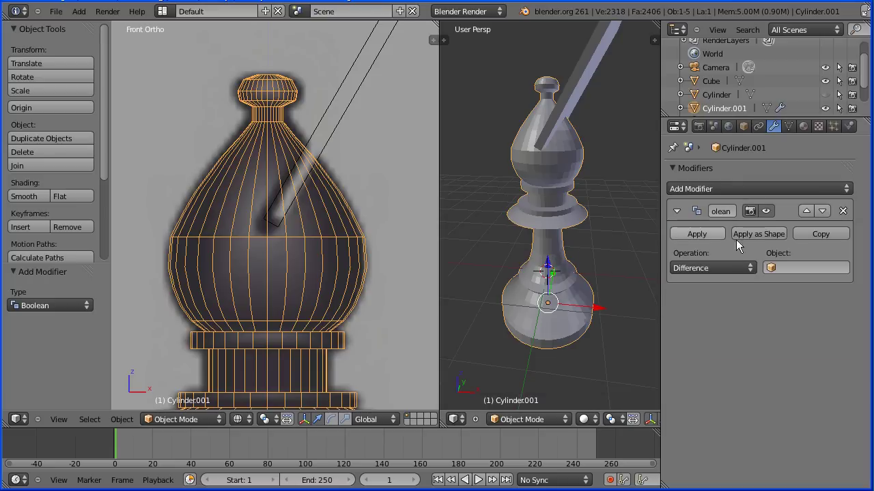
pyautogui.click(801, 269)
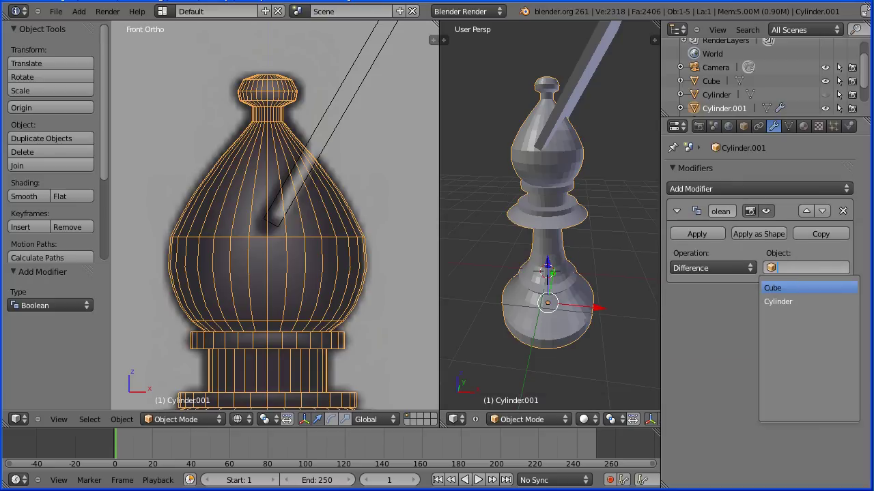
pyautogui.press('Return')
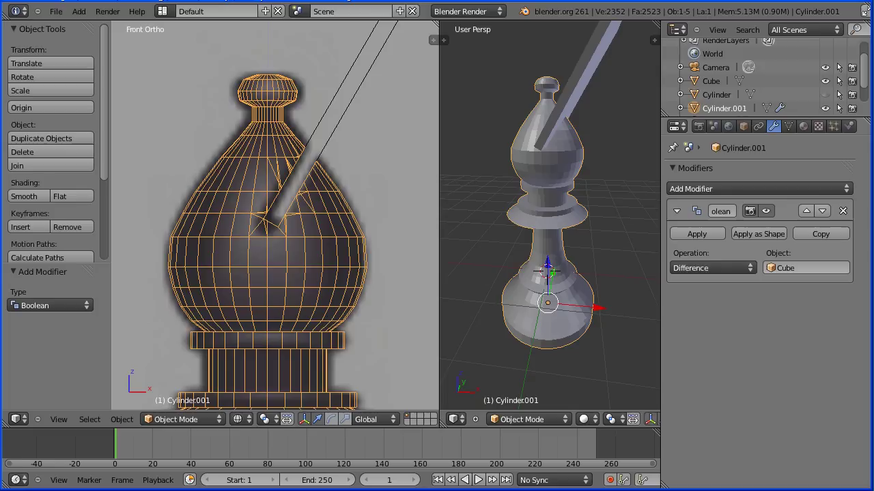
pyautogui.click(697, 233)
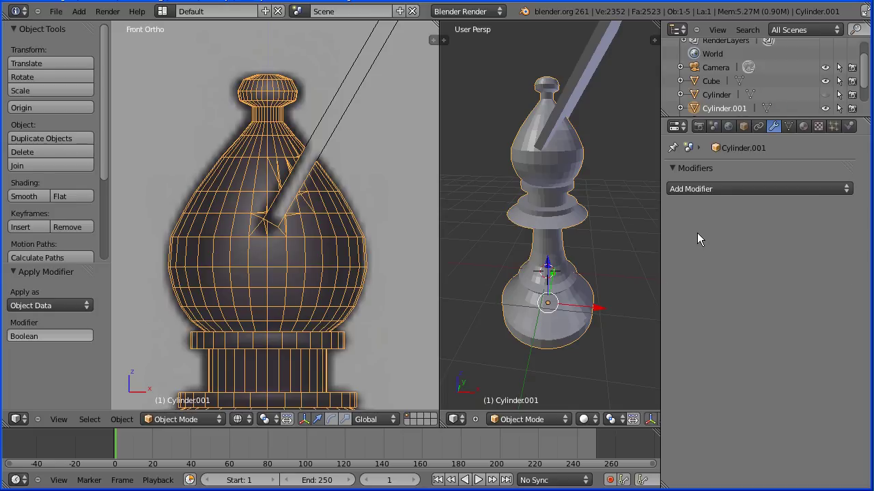
# Delete the cutting cube and check the slot in the bishop's head
pyautogui.rightClick(581, 73)
pyautogui.press('x')
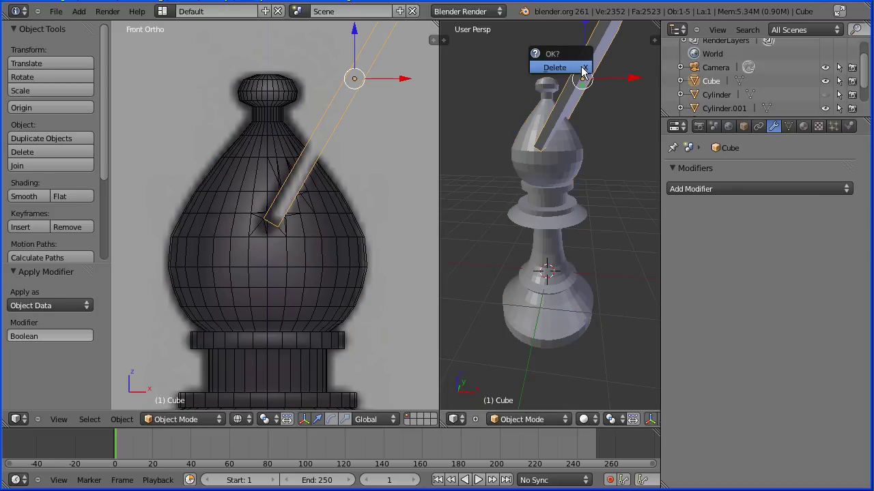
pyautogui.click(580, 67)
pyautogui.moveTo(497, 150)
pyautogui.mouseDown(button='middle')
pyautogui.moveTo(506, 148)
pyautogui.moveTo(494, 169)
pyautogui.moveTo(470, 159)
pyautogui.moveTo(482, 152)
pyautogui.mouseUp(button='middle')
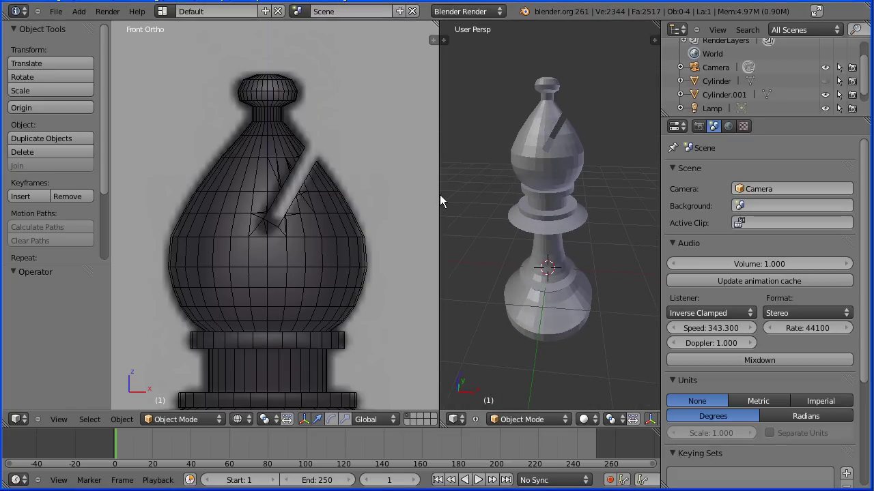
# Enlarge the perspective view, show its object tools, apply smooth shading to the bishop, and inspect the slot
pyautogui.moveTo(438, 194); pyautogui.dragTo(354, 192)
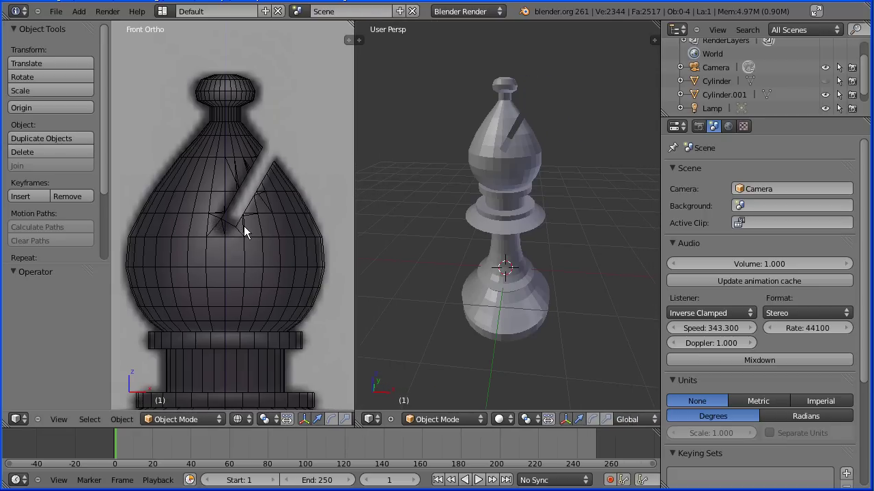
pyautogui.click(359, 41)
pyautogui.rightClick(550, 175)
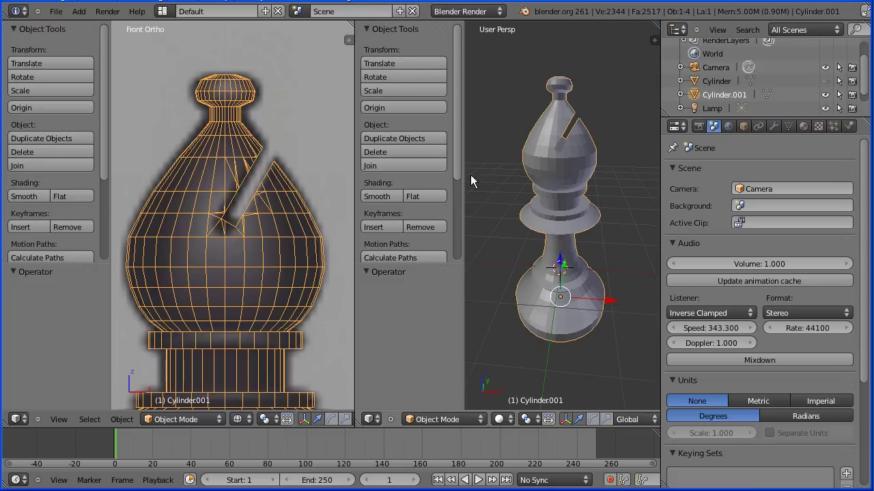
pyautogui.click(377, 196)
pyautogui.moveTo(614, 178); pyautogui.dragTo(511, 209, button='middle')
pyautogui.moveTo(602, 182); pyautogui.dragTo(576, 149, button='middle')
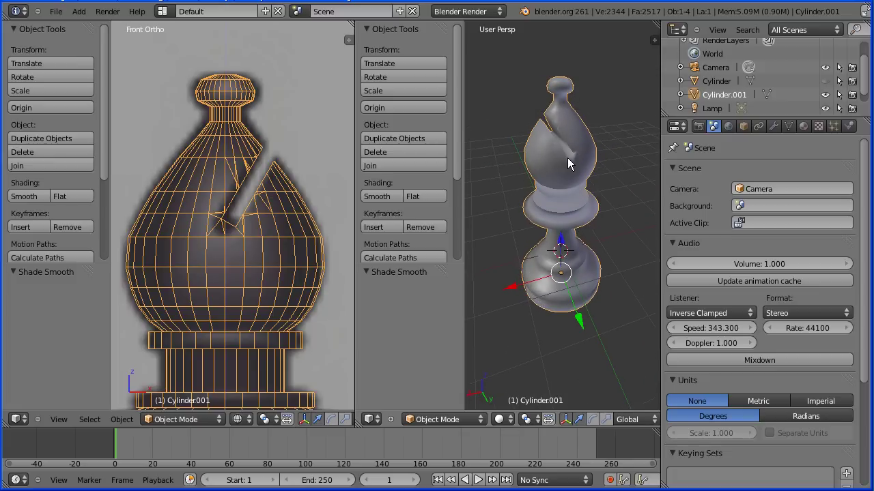
# Add an Edge Split modifier to the smooth-shaded bishop and check the slot and collar edges from another angle
pyautogui.click(774, 125)
pyautogui.click(779, 188)
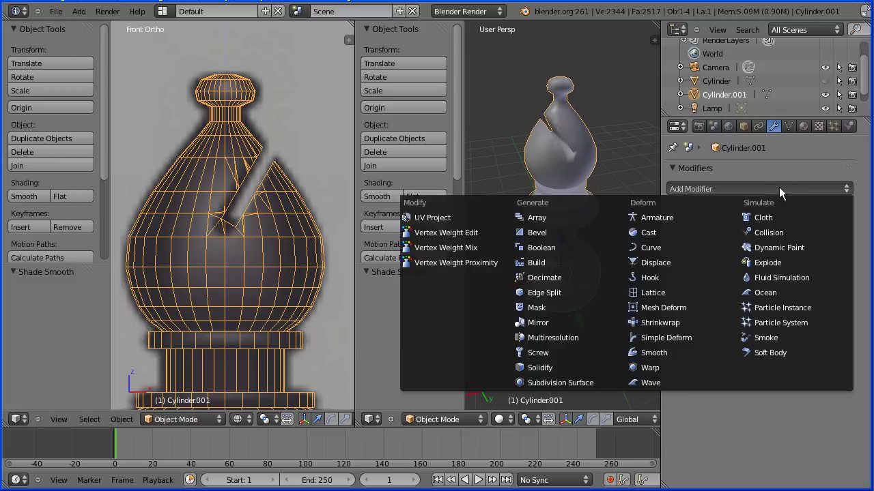
pyautogui.click(595, 291)
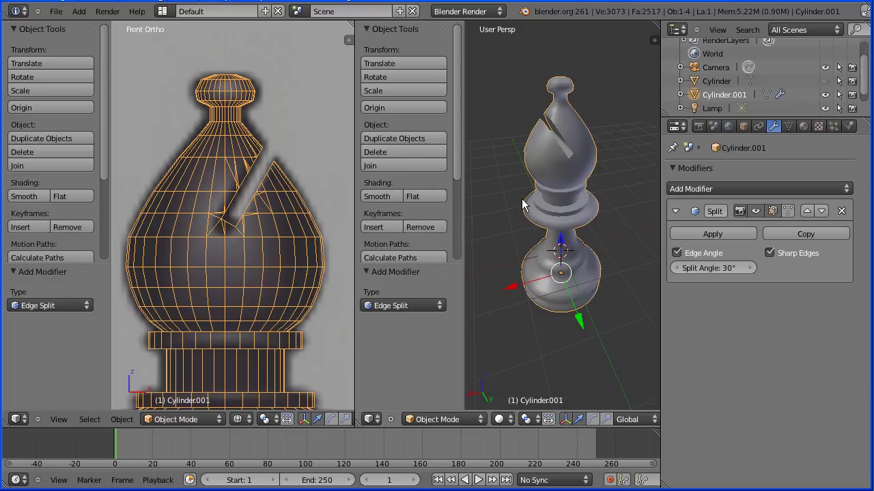
pyautogui.moveTo(522, 205); pyautogui.dragTo(590, 222, button='middle')
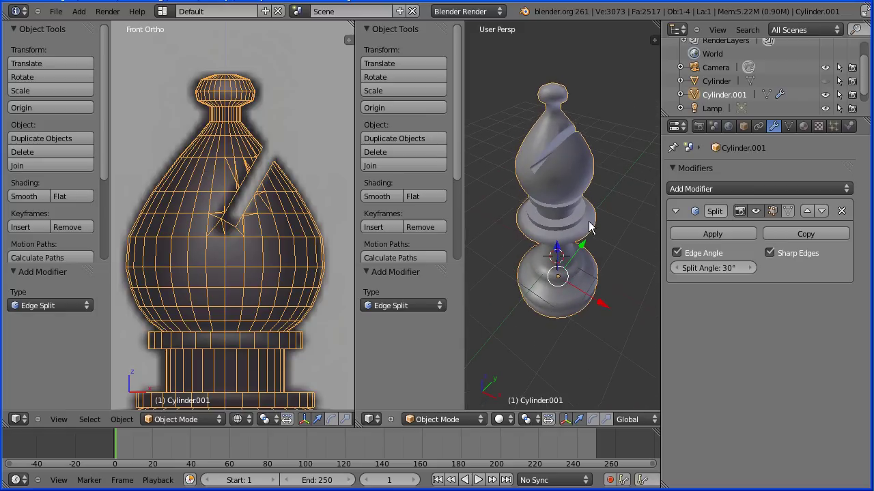
# Reopen the recent file bishop3aGroove2.blend with the uncut bishop and its slanted cutting cube
pyautogui.rightClick(312, 279)
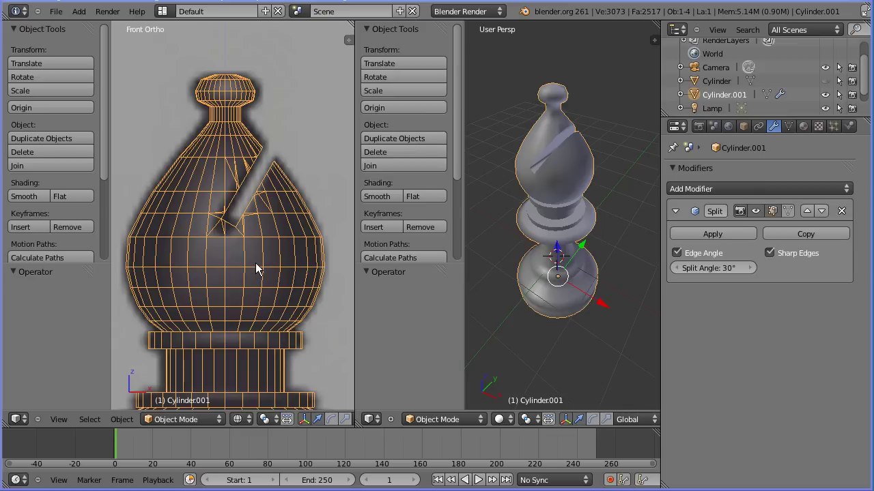
pyautogui.click(57, 11)
pyautogui.moveTo(79, 54)
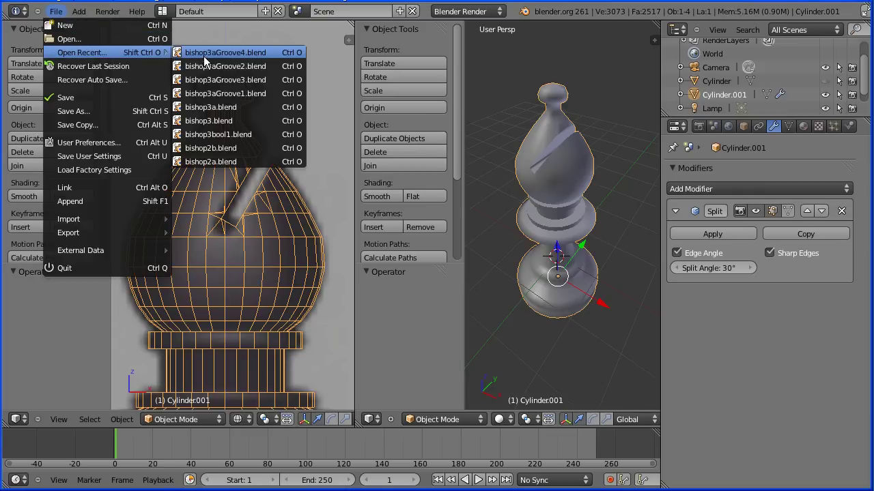
pyautogui.click(225, 68)
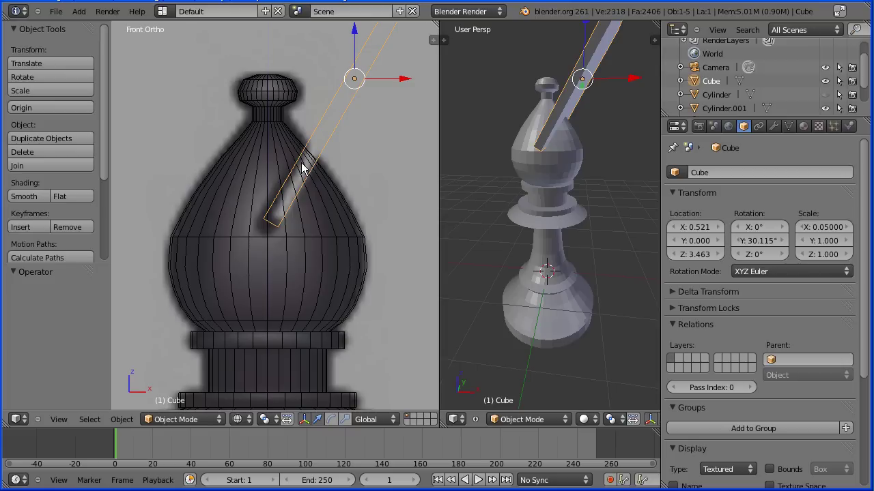
# Add a Catmull-Clark Subdivision Surface modifier to the bishop and set its view subdivisions to 2
pyautogui.rightClick(314, 296)
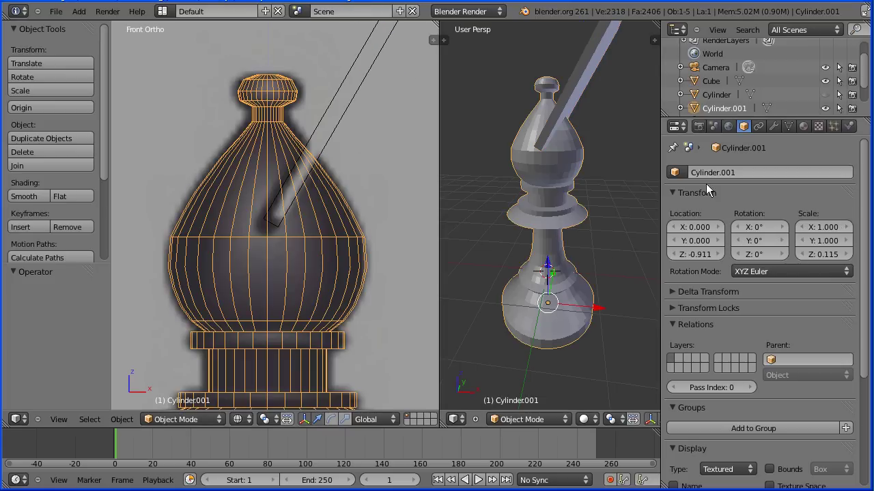
pyautogui.click(779, 130)
pyautogui.click(732, 189)
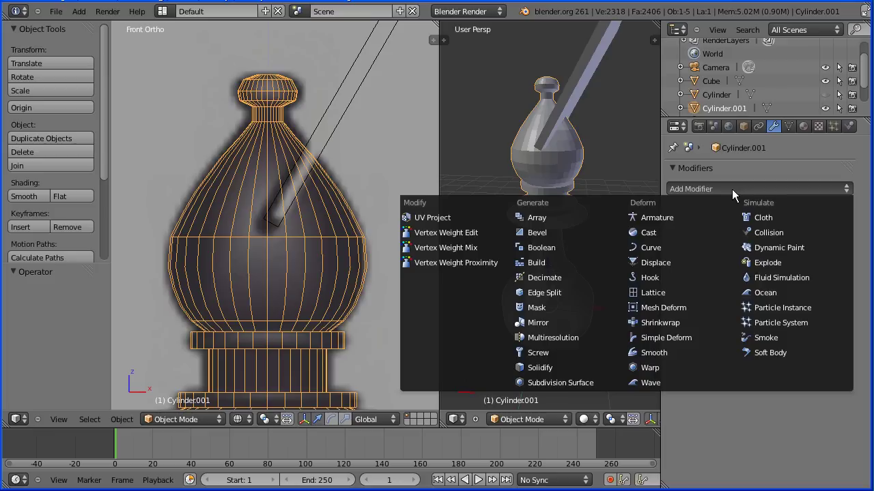
pyautogui.click(611, 383)
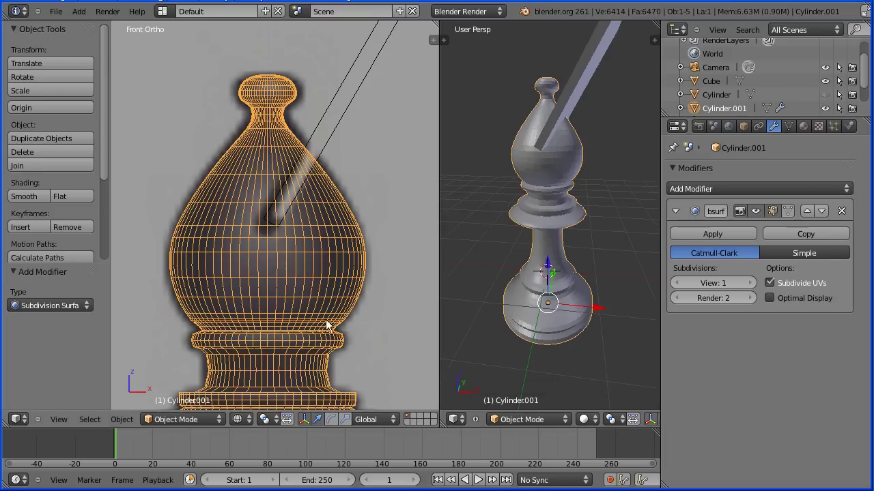
pyautogui.click(751, 283)
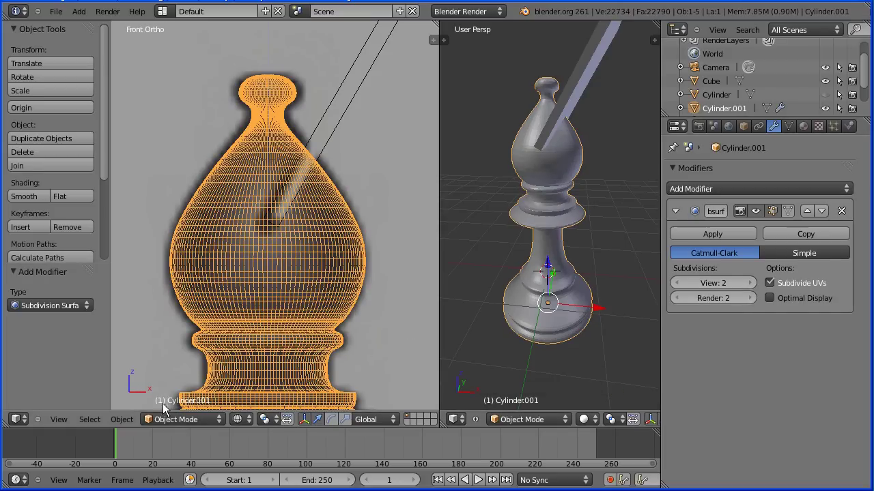
# In Edit Mode, add a loop cut around the neck below the head's collar ring and slide it about -0.90 towards the ring
pyautogui.click(175, 420)
pyautogui.click(181, 392)
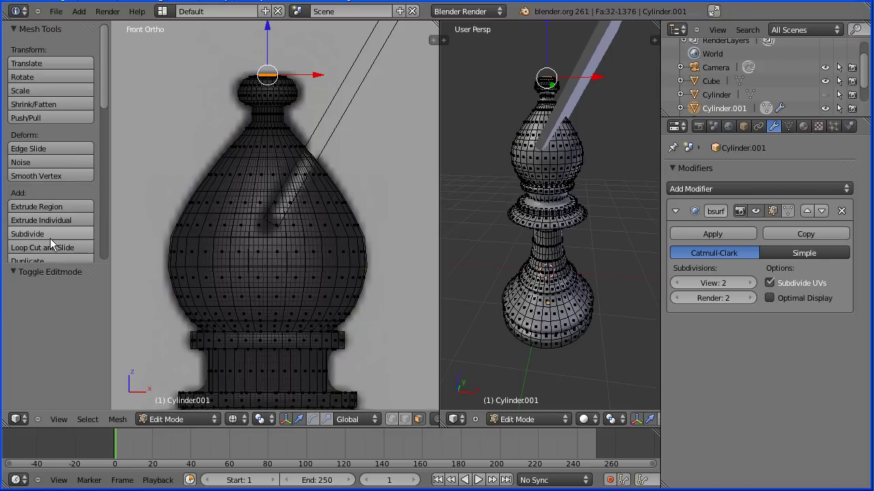
pyautogui.click(52, 249)
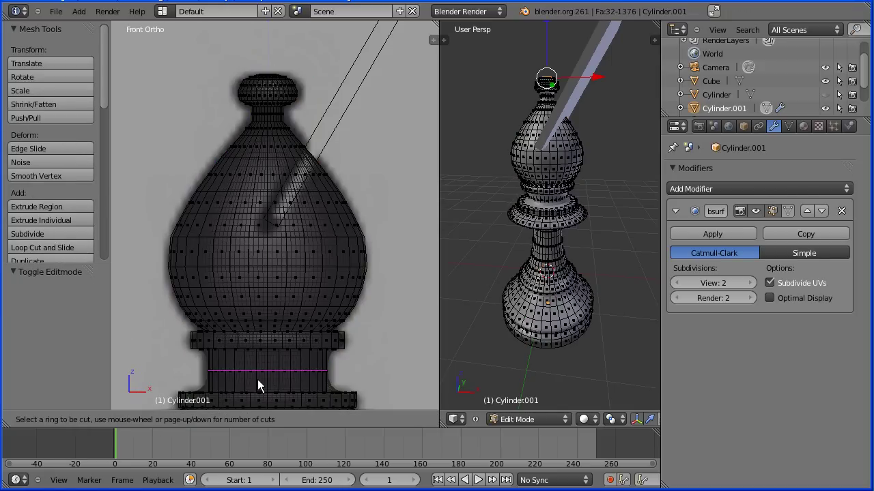
pyautogui.click(275, 374)
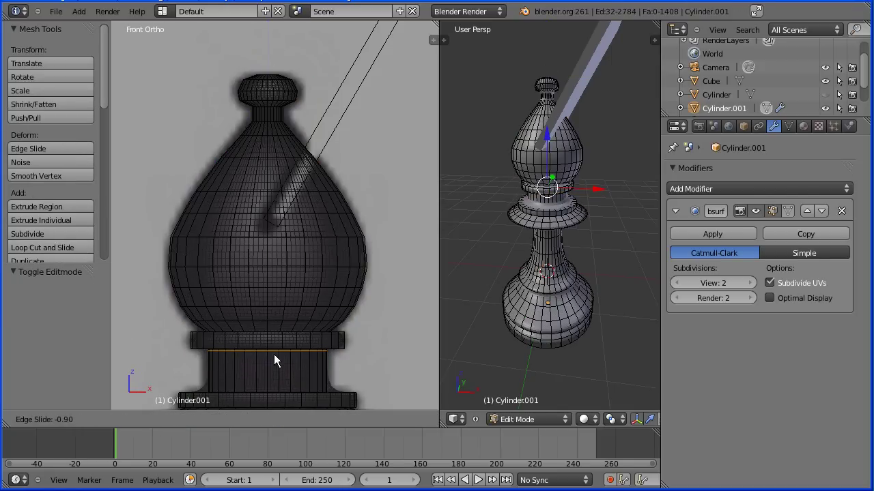
pyautogui.click(274, 354)
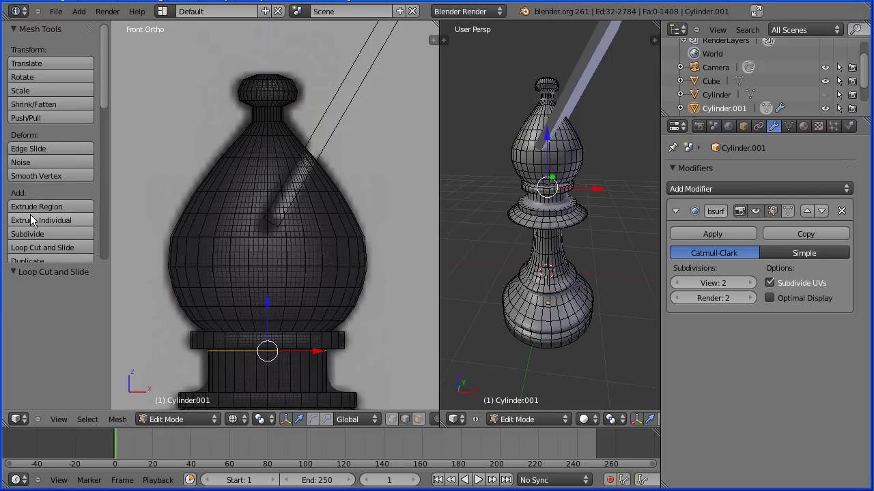
# Add a loop cut around the collar ring beneath the bishop's head and slide it close to the ring's upper edge
pyautogui.click(49, 250)
pyautogui.click(221, 340)
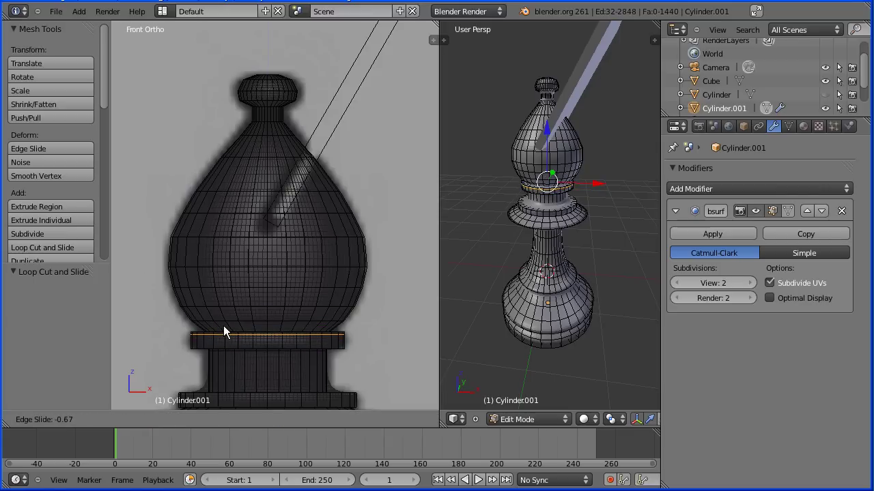
pyautogui.click(225, 332)
pyautogui.press('Tab')
pyautogui.press('Tab')
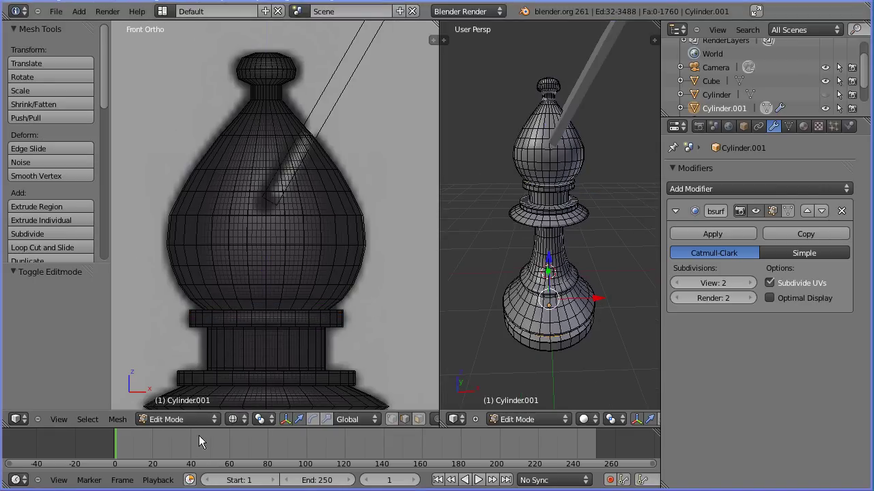
# Return the bishop to Object Mode and apply its Subdivision Surface modifier
pyautogui.click(196, 419)
pyautogui.click(199, 406)
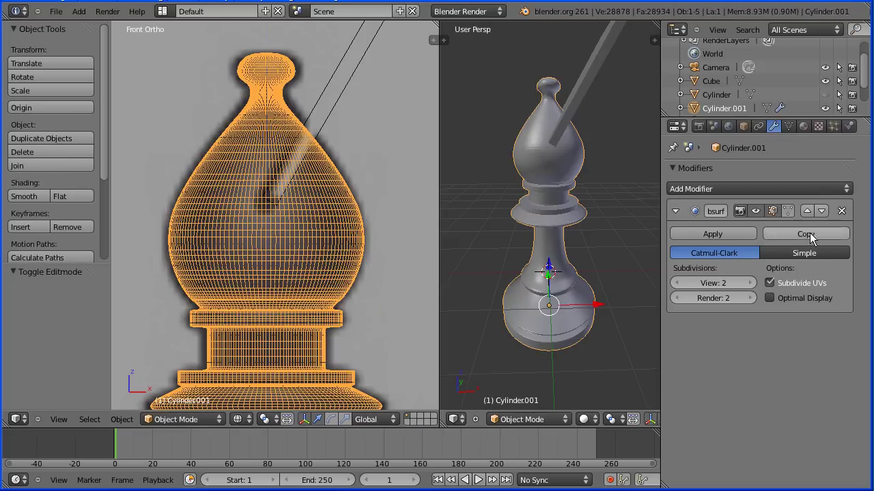
pyautogui.click(731, 233)
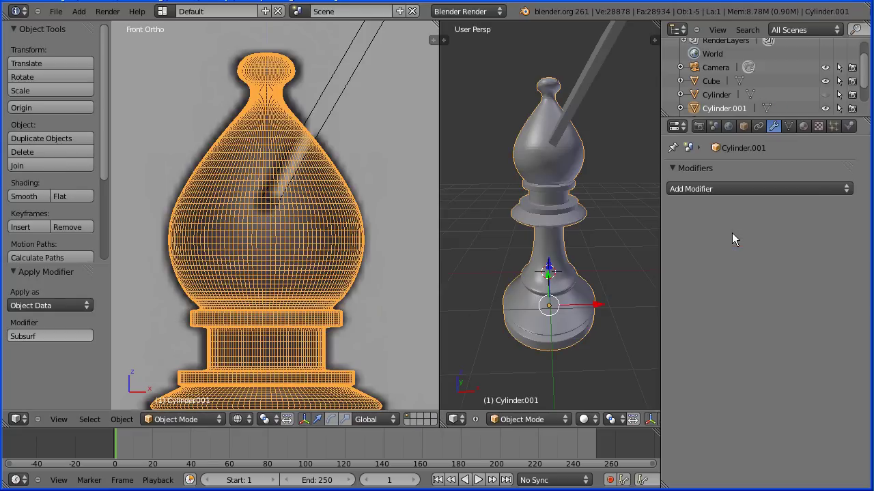
# Cut the slot in the subdivided bishop with a Boolean modifier set to Difference using the Cube object, and apply it
pyautogui.click(707, 189)
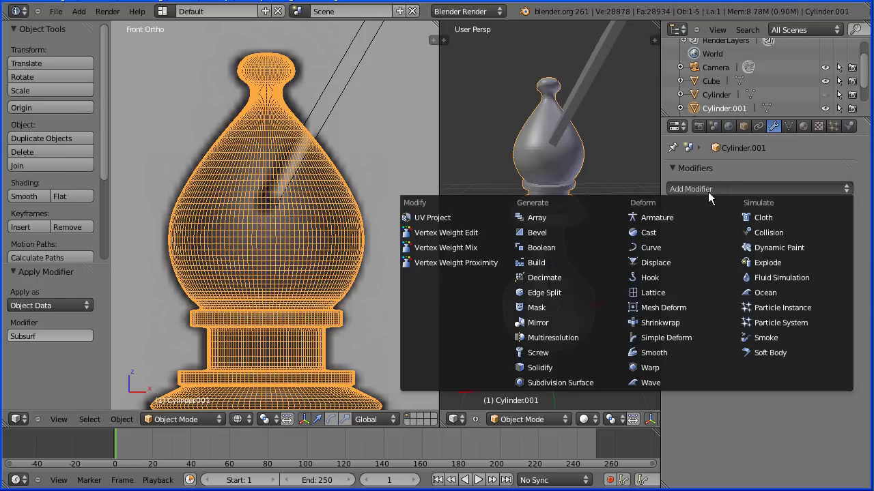
pyautogui.click(540, 247)
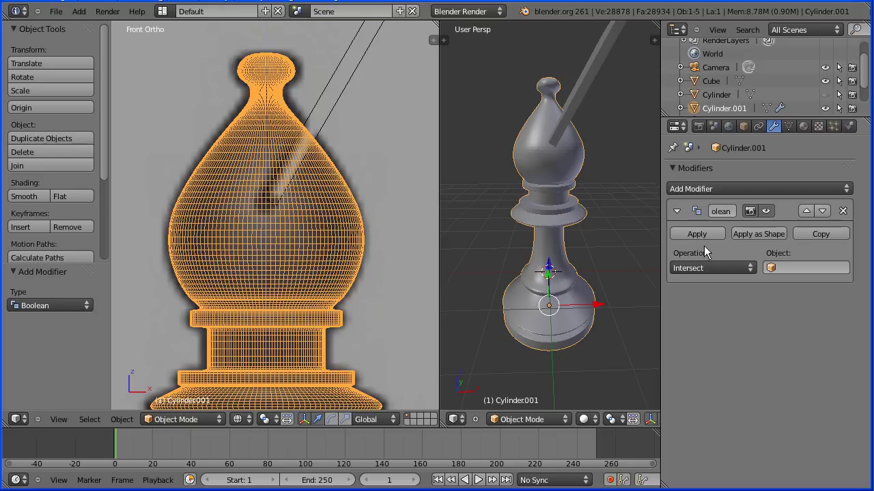
pyautogui.click(718, 262)
pyautogui.click(720, 226)
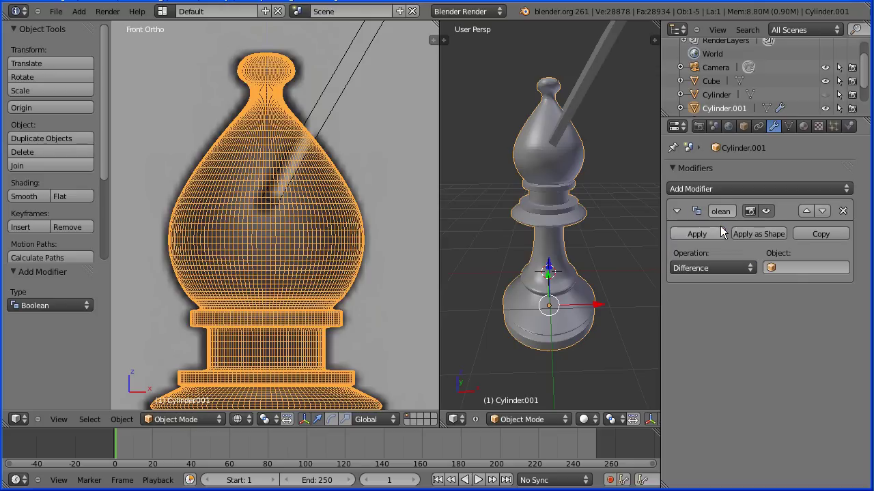
pyautogui.click(793, 268)
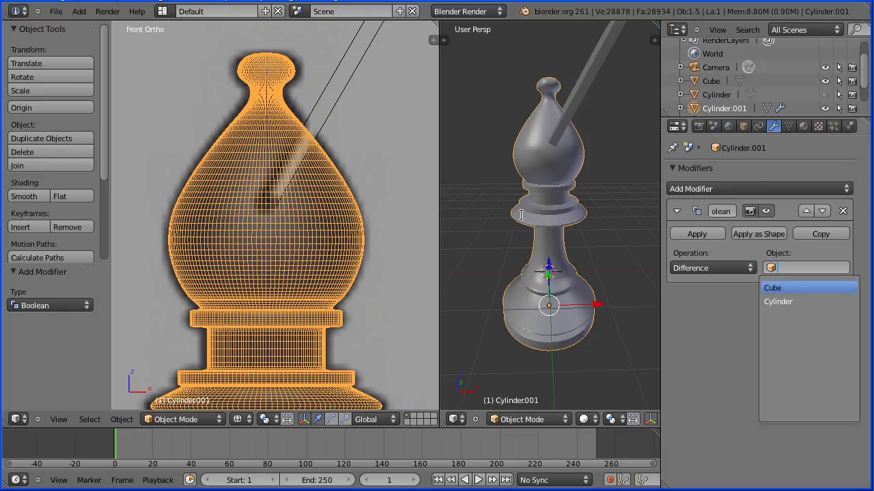
pyautogui.press('Return')
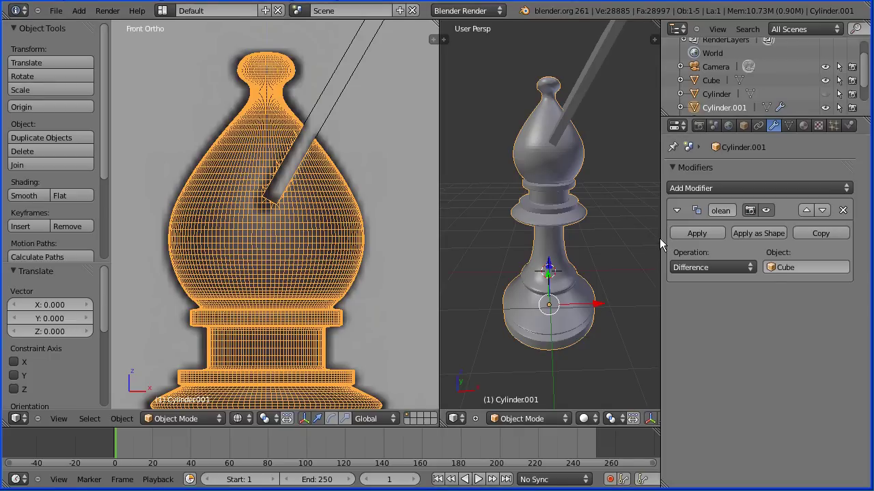
pyautogui.moveTo(660, 238); pyautogui.dragTo(653, 238)
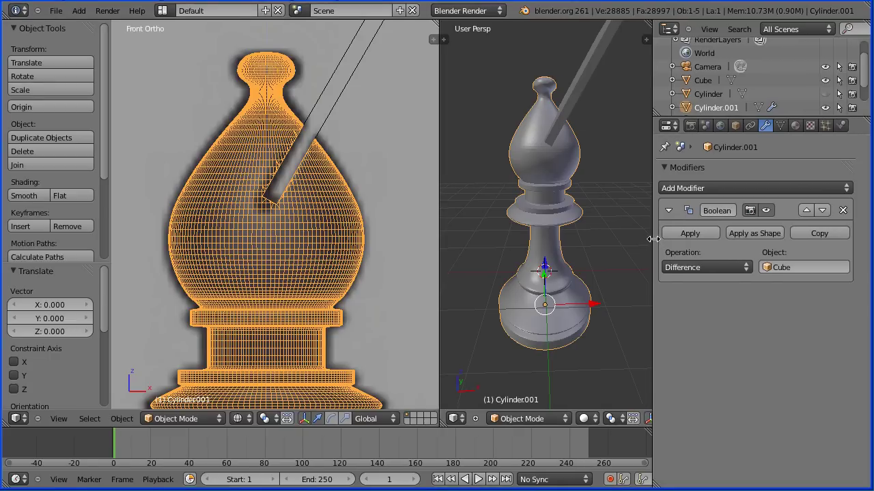
pyautogui.click(694, 236)
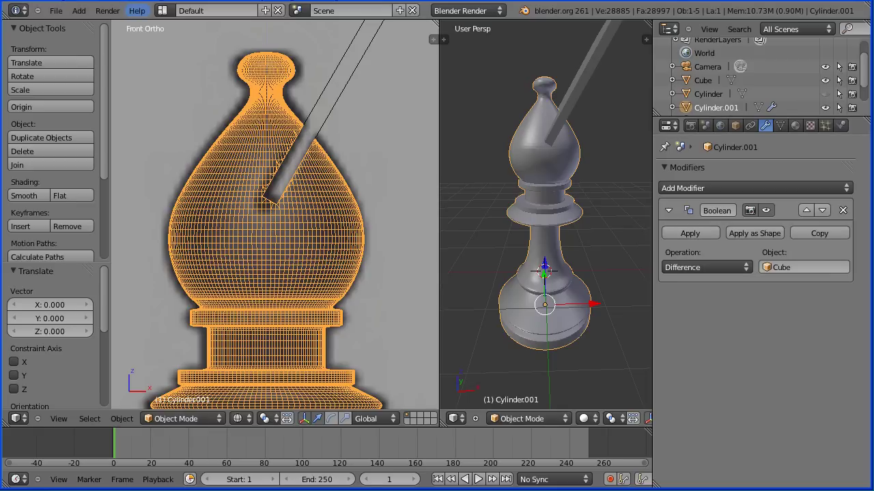
# Delete the slanted cutting cube and inspect the slot in the subdivided bishop's head
pyautogui.rightClick(585, 76)
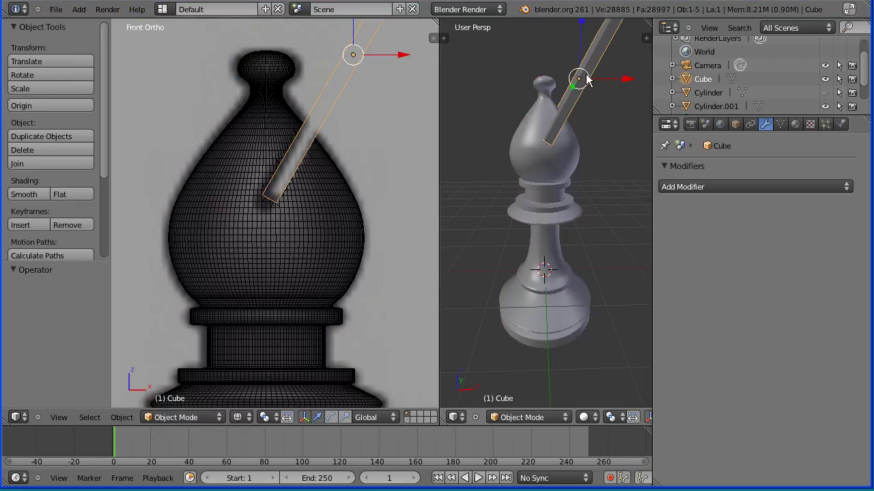
pyautogui.press('x')
pyautogui.click(560, 76)
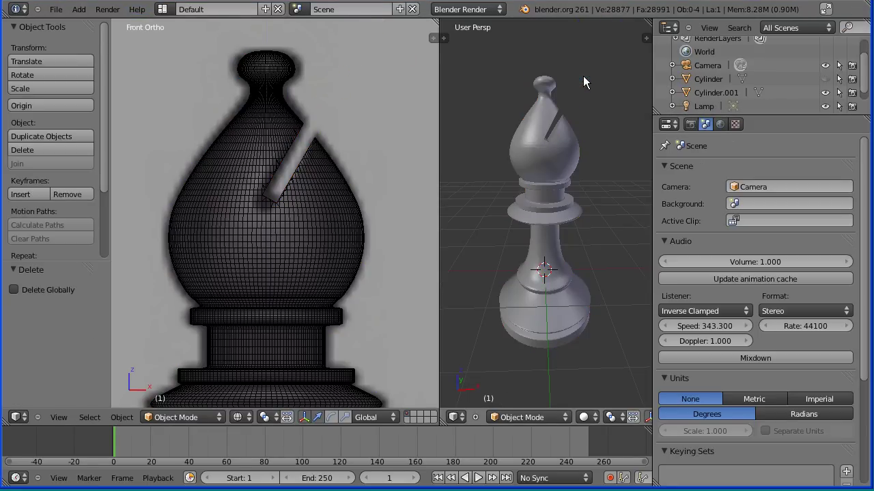
pyautogui.moveTo(614, 156); pyautogui.dragTo(467, 163, button='middle')
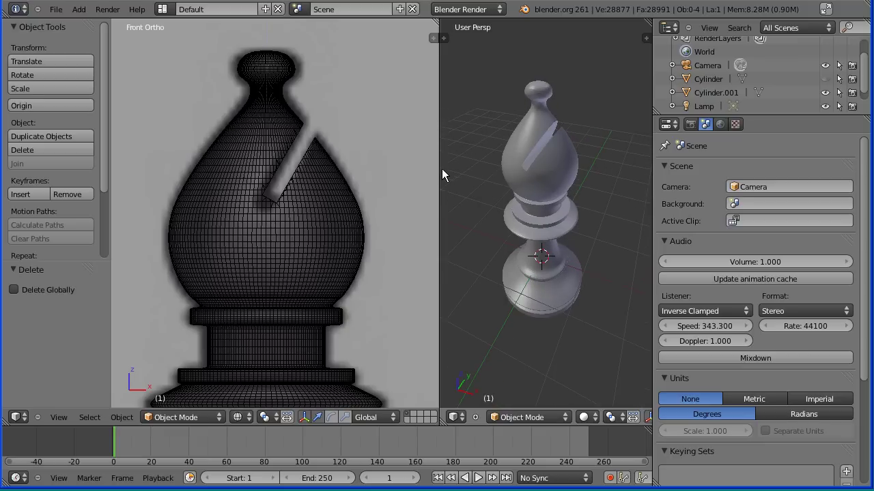
# Enlarge the perspective view, show its object tools, and apply smooth shading to the subdivided bishop
pyautogui.moveTo(438, 170); pyautogui.dragTo(332, 170)
pyautogui.rightClick(499, 181)
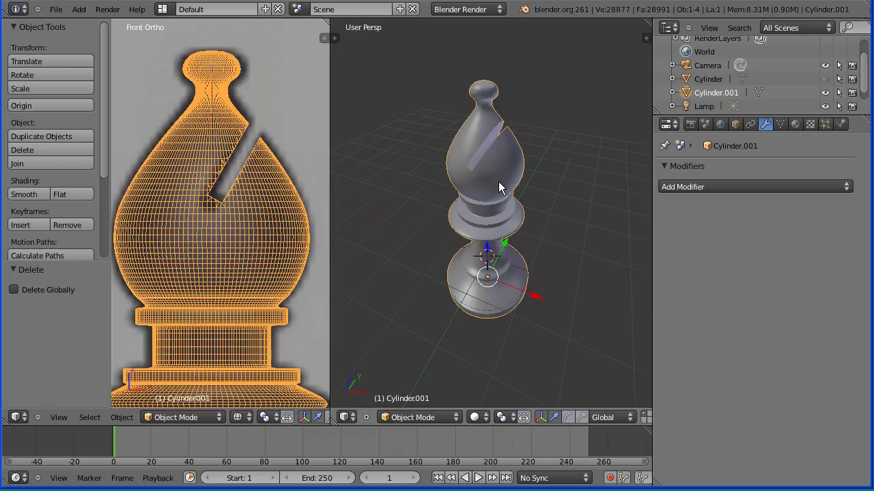
pyautogui.click(334, 38)
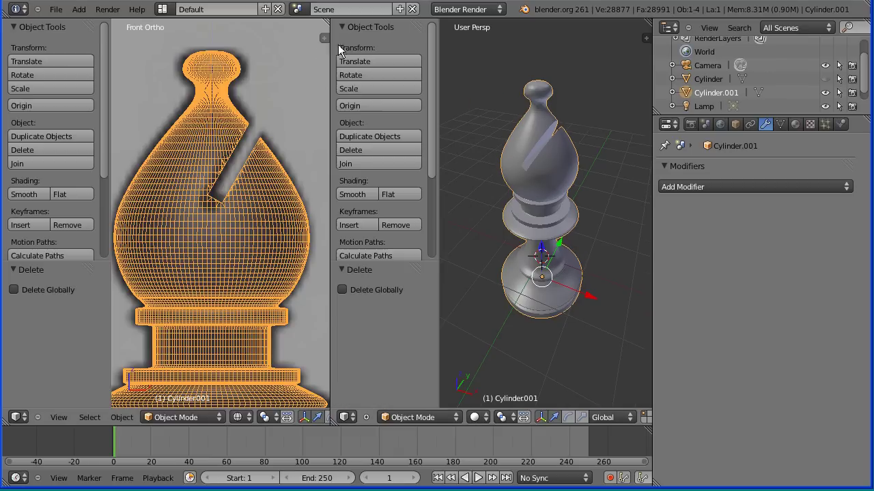
pyautogui.click(358, 192)
pyautogui.moveTo(579, 170)
pyautogui.mouseDown(button='middle')
pyautogui.moveTo(527, 174)
pyautogui.moveTo(495, 188)
pyautogui.mouseUp(button='middle')
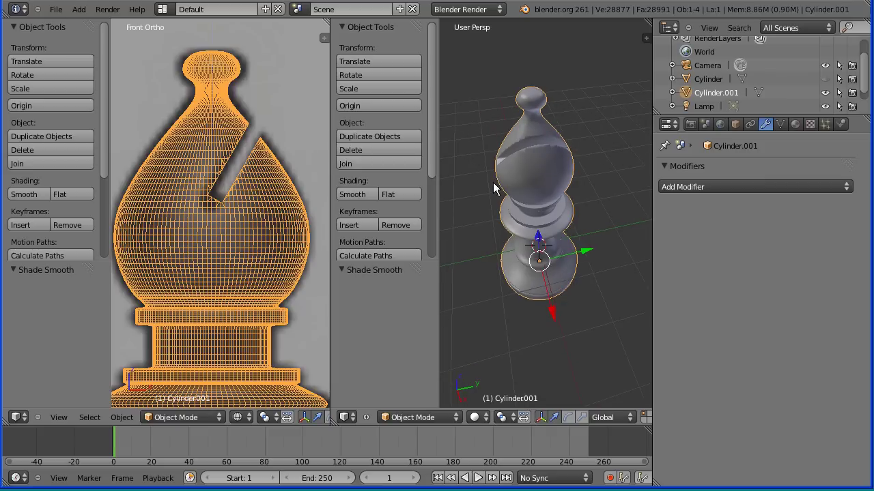
# Add an Edge Split modifier to the smooth-shaded bishop and check the shading around its slot
pyautogui.click(728, 188)
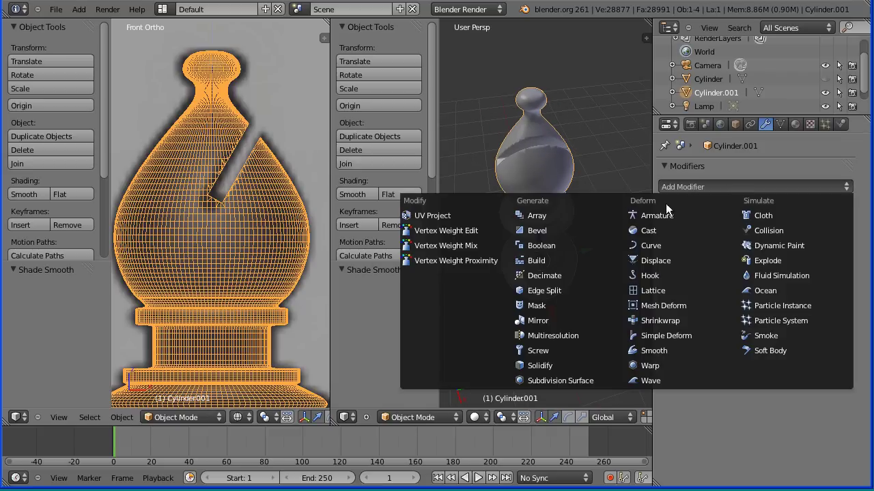
pyautogui.click(576, 287)
pyautogui.moveTo(466, 204)
pyautogui.mouseDown(button='middle')
pyautogui.moveTo(484, 189)
pyautogui.moveTo(535, 184)
pyautogui.moveTo(478, 195)
pyautogui.moveTo(472, 188)
pyautogui.mouseUp(button='middle')
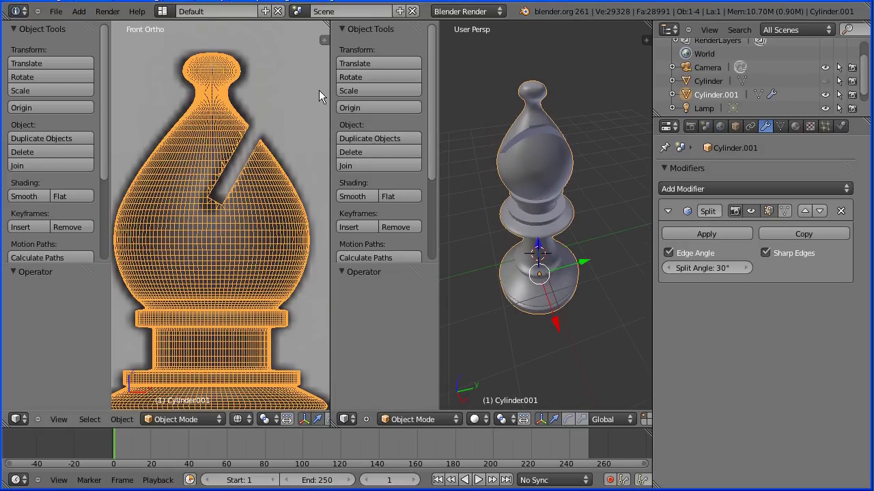
# Merge the two 3D views into one front view, set its shading to Solid, and frame the whole bishop
pyautogui.moveTo(325, 25); pyautogui.dragTo(373, 58)
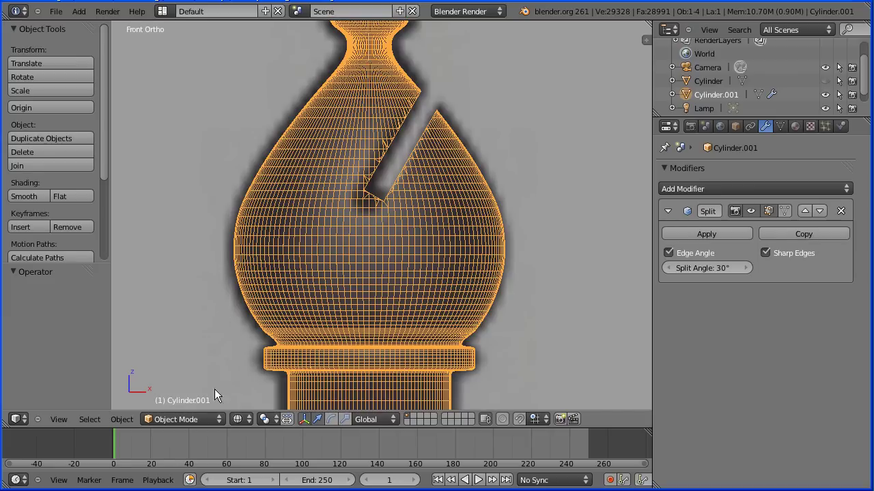
pyautogui.click(244, 419)
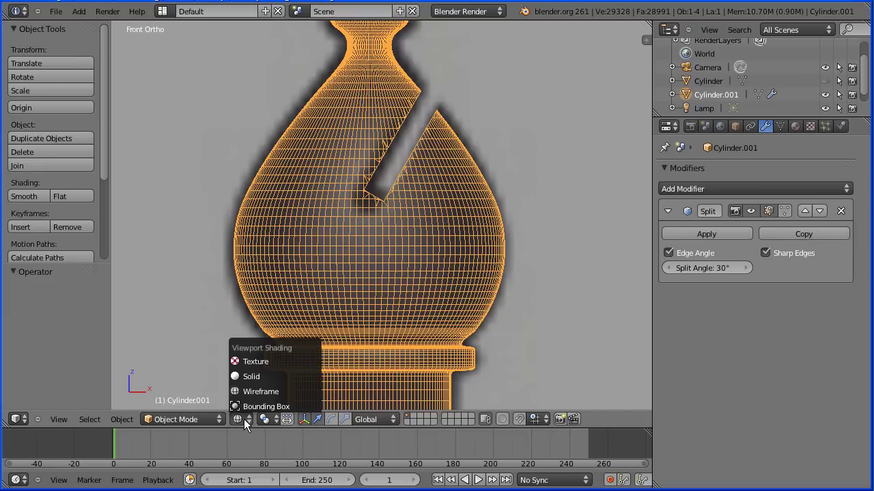
pyautogui.click(271, 376)
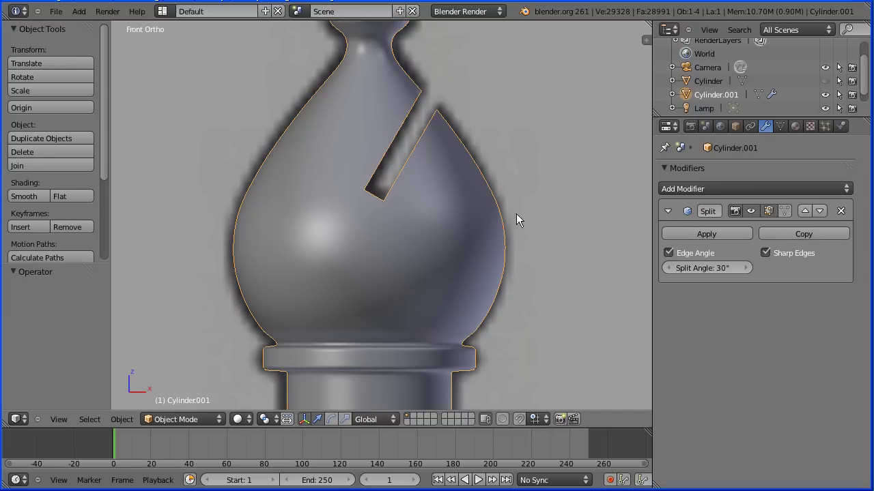
pyautogui.scroll(-6, 520, 218)
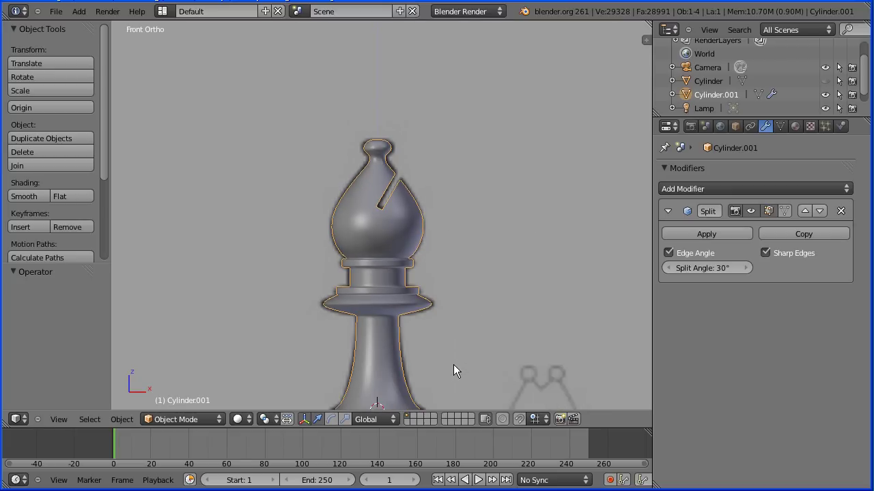
pyautogui.keyDown('shift'); pyautogui.moveTo(477, 374); pyautogui.dragTo(478, 258, button='middle'); pyautogui.keyUp('shift')
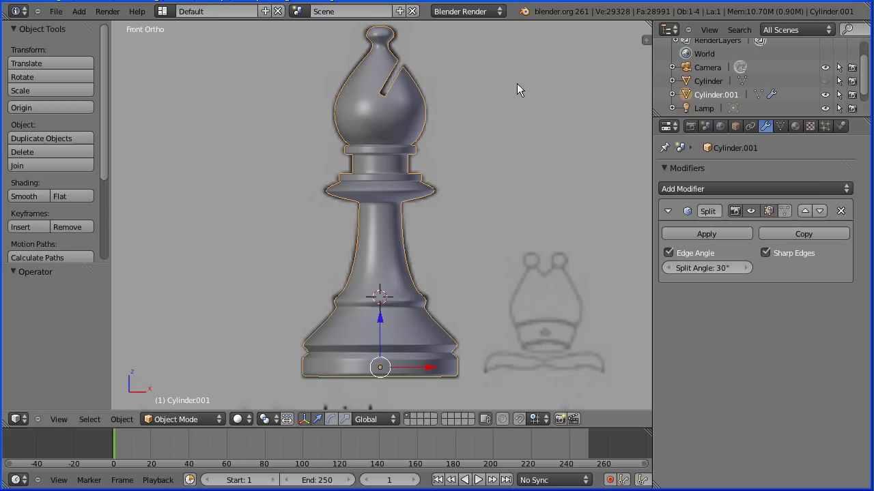